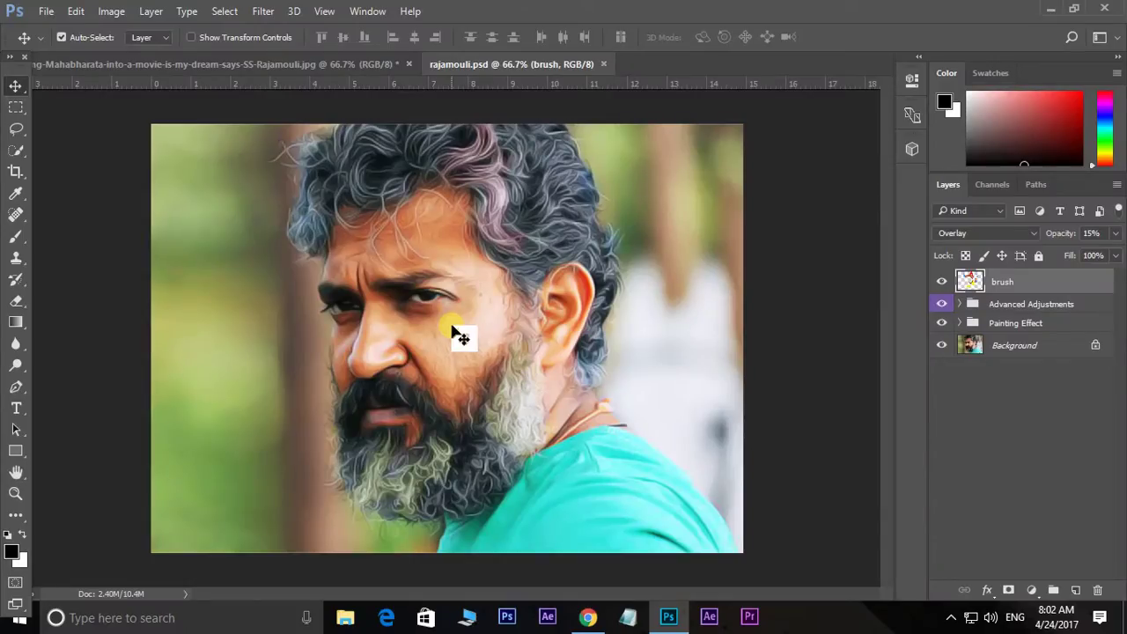
# Zoom in to inspect the oil-painted portrait, then bring up the YouTube tutorial in Chrome.
pyautogui.scroll(1, 451, 332)
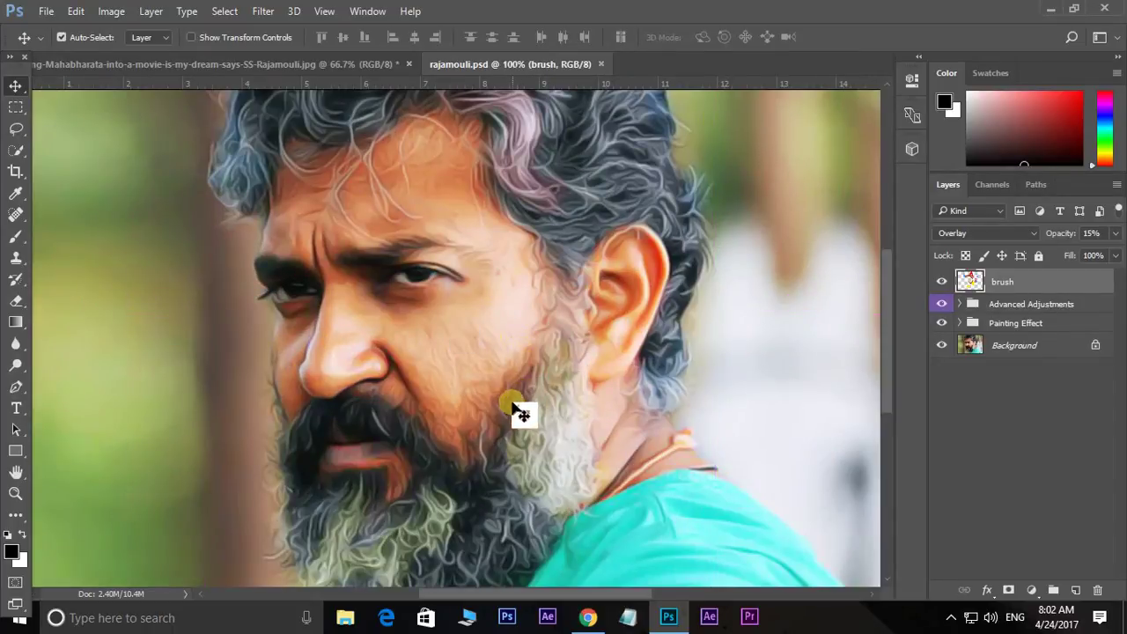
pyautogui.scroll(-1, 495, 395)
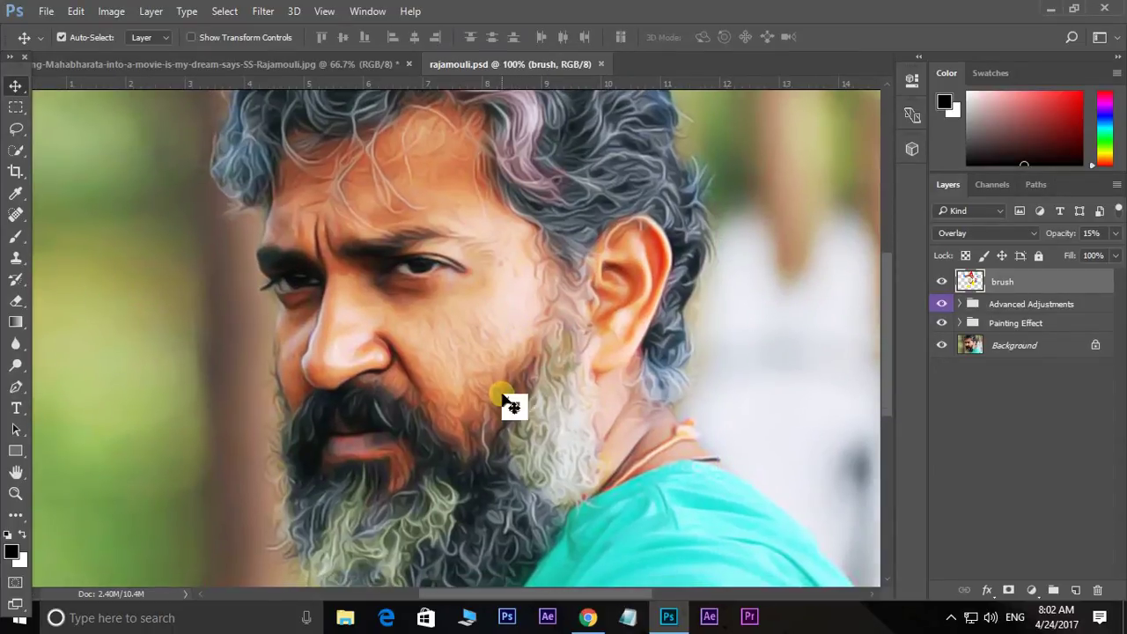
pyautogui.click(587, 617)
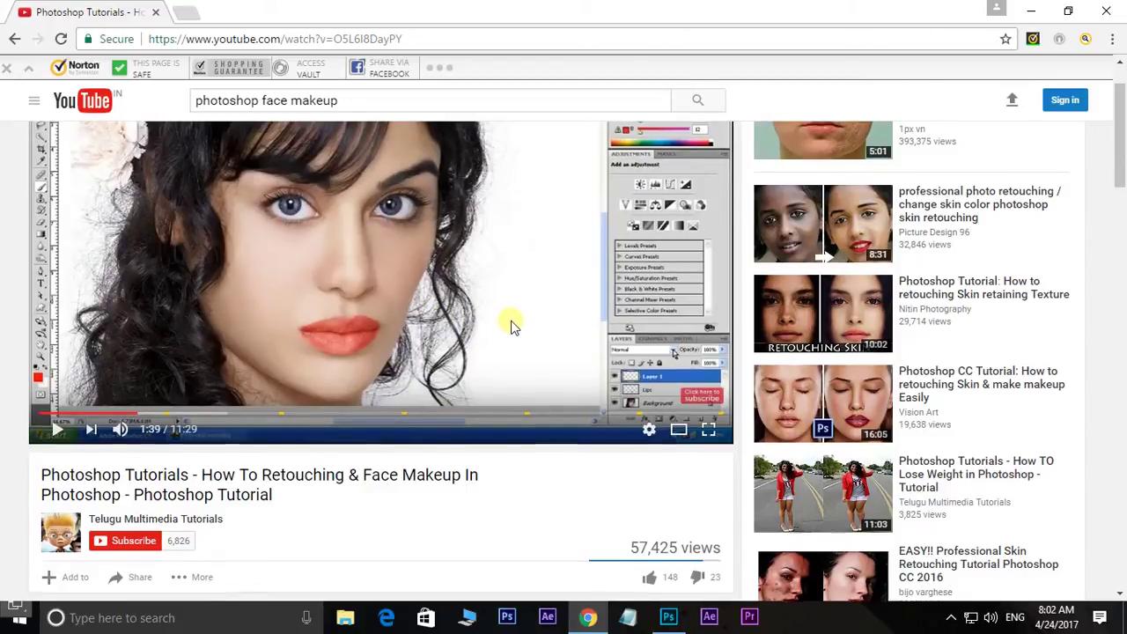
# Scroll the face-makeup video page and open the Telugu Multimedia Tutorials channel.
pyautogui.scroll(1, 511, 317)
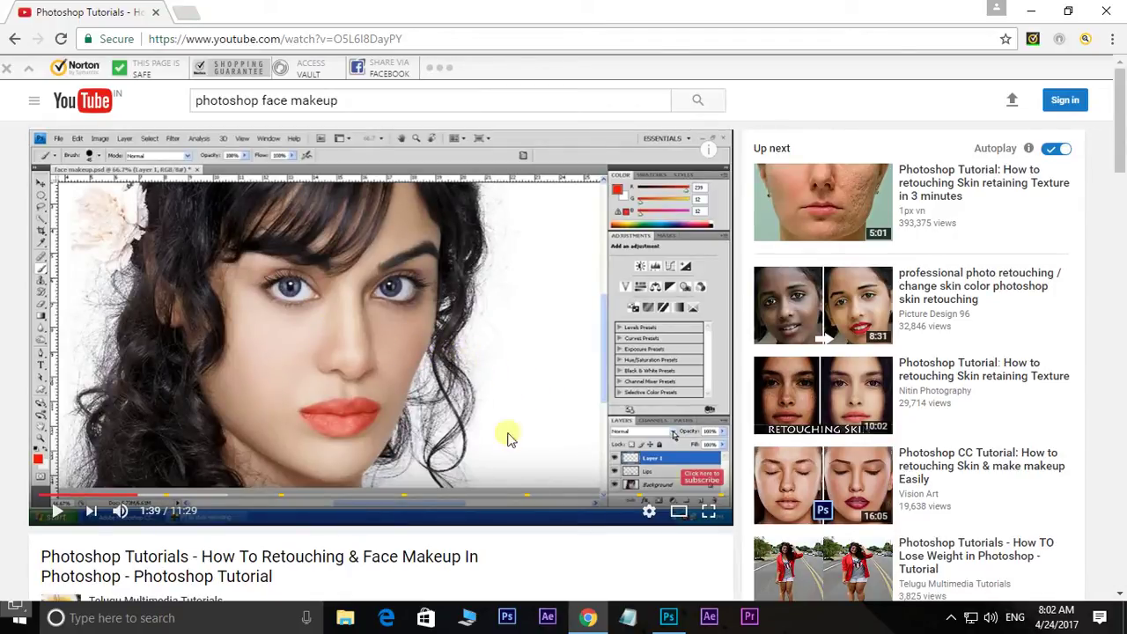
pyautogui.moveTo(701, 476)
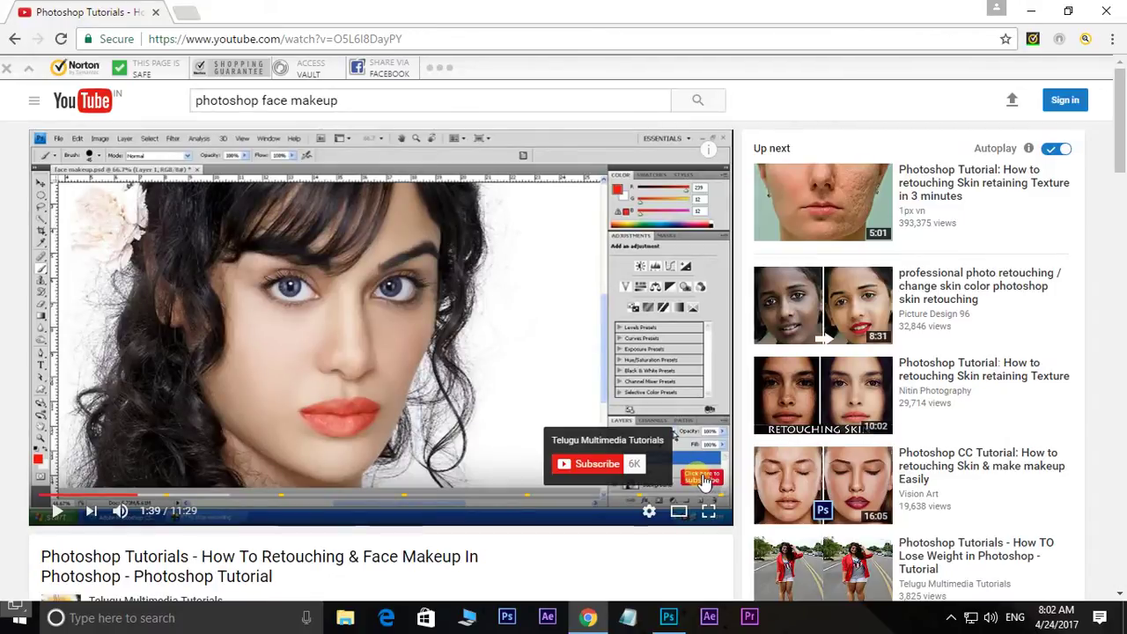
pyautogui.scroll(-1, 471, 397)
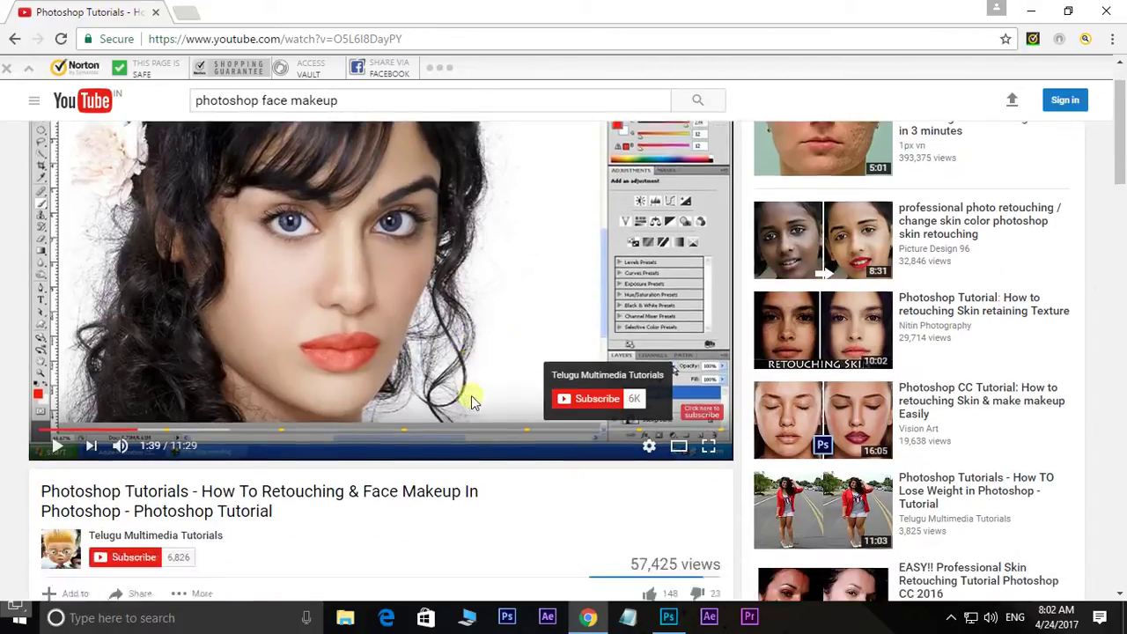
pyautogui.click(112, 523)
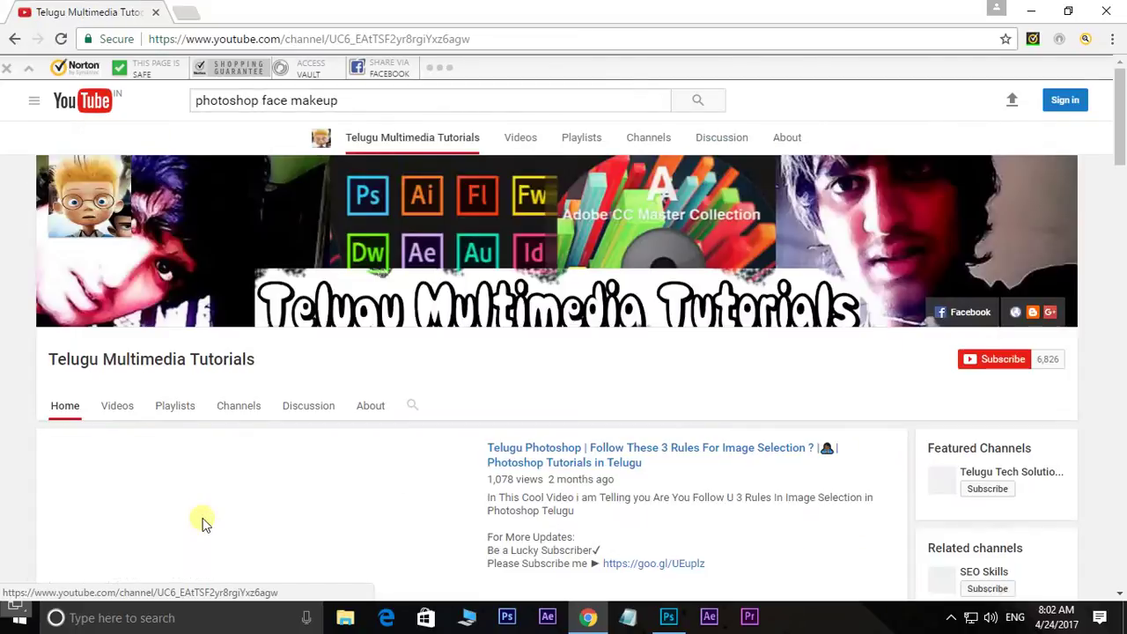
# Scroll through the channel home page and open its Videos tab.
pyautogui.scroll(-1, 414, 427)
pyautogui.scroll(-4, 417, 427)
pyautogui.scroll(-1, 417, 429)
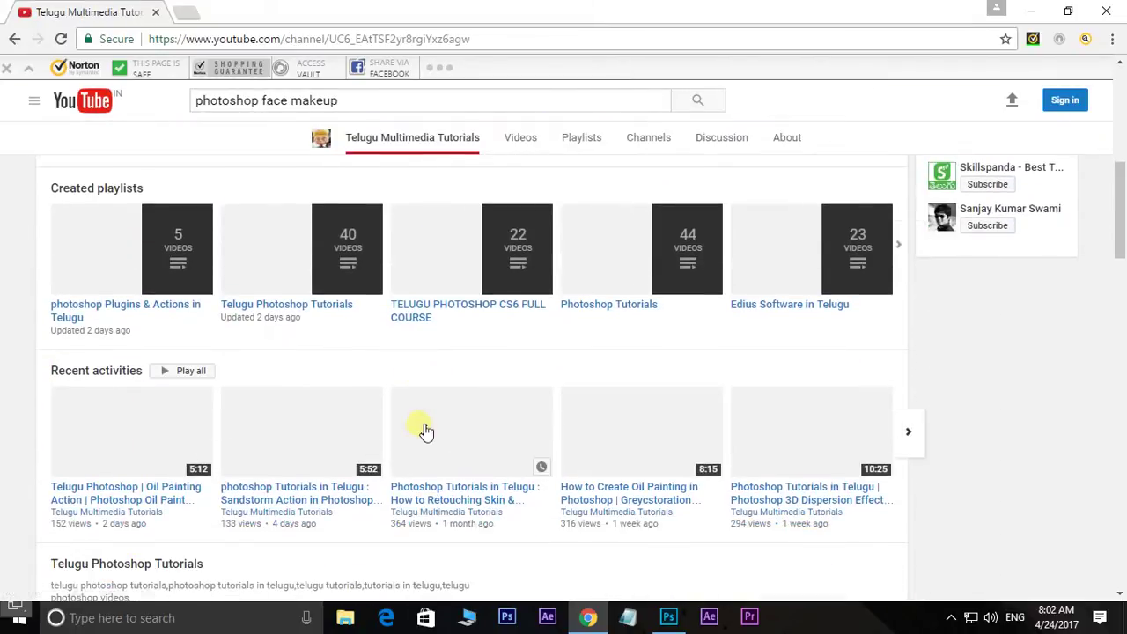
pyautogui.scroll(-2, 322, 366)
pyautogui.scroll(-3, 322, 367)
pyautogui.scroll(3, 326, 368)
pyautogui.scroll(4, 325, 366)
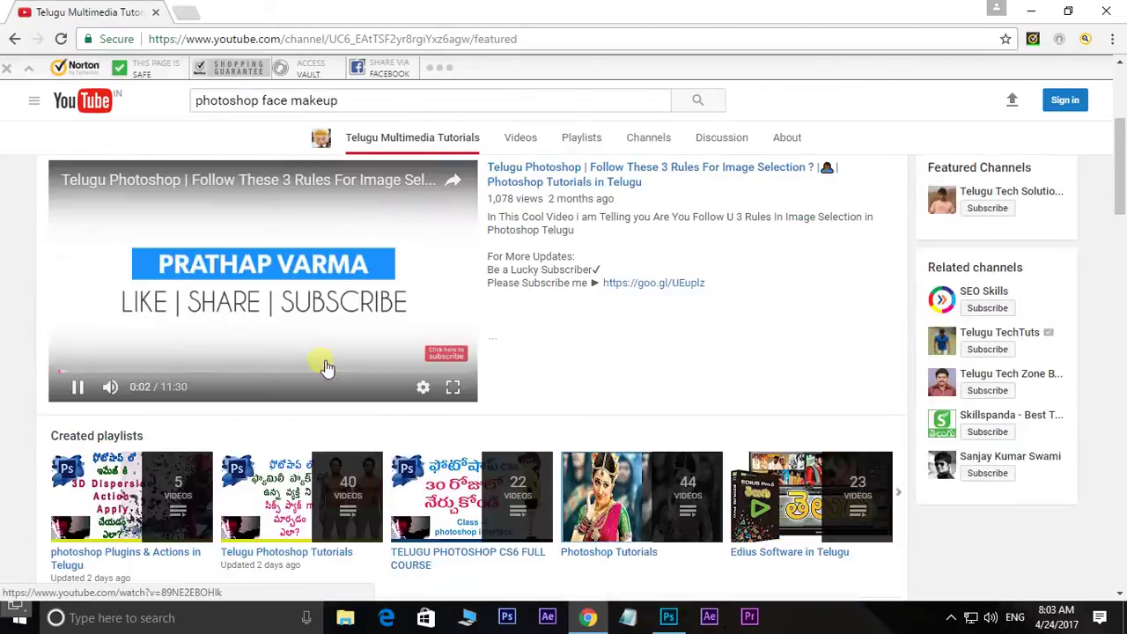
pyautogui.scroll(3, 282, 356)
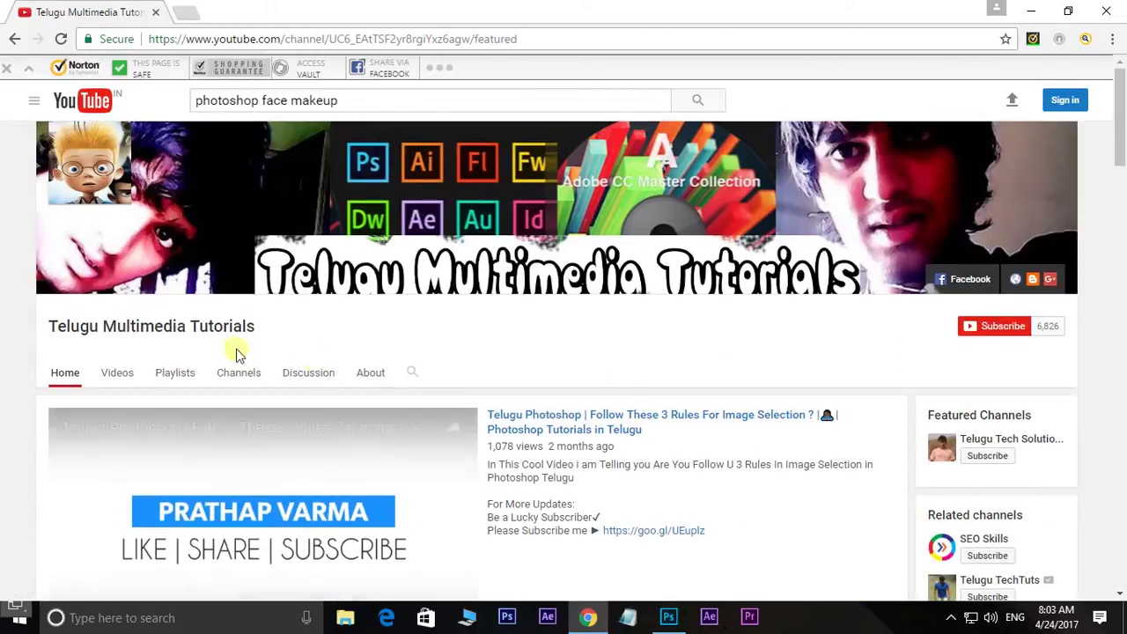
pyautogui.click(127, 377)
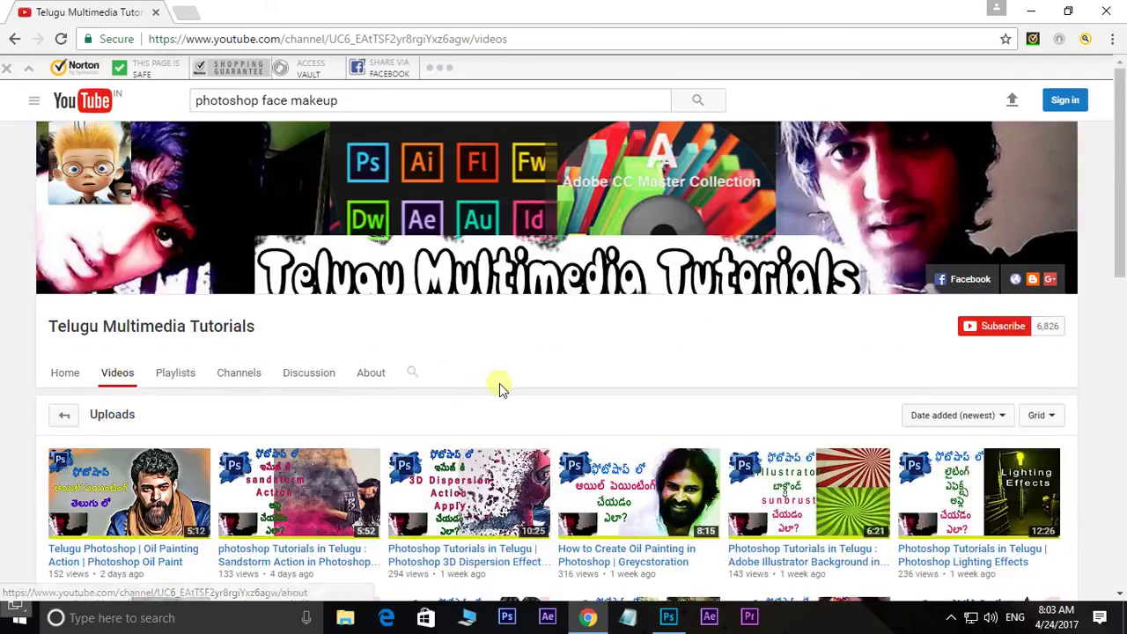
# Scroll down the uploads list and load more of the channel's videos.
pyautogui.scroll(-3, 499, 387)
pyautogui.scroll(-3, 511, 384)
pyautogui.scroll(-3, 524, 380)
pyautogui.scroll(-1, 532, 377)
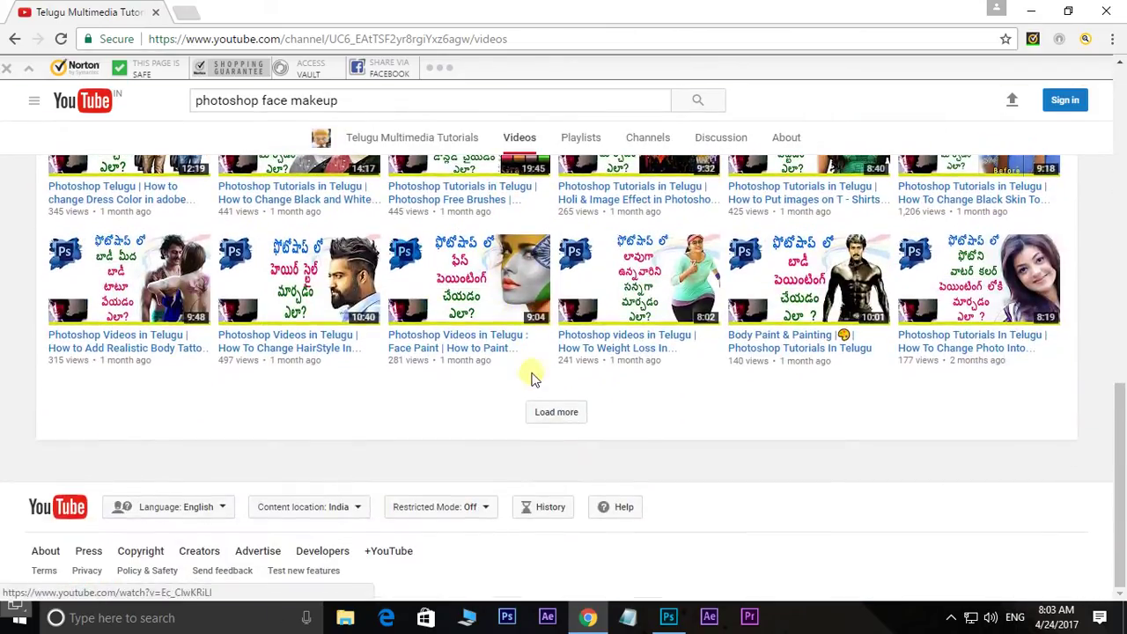
pyautogui.click(544, 416)
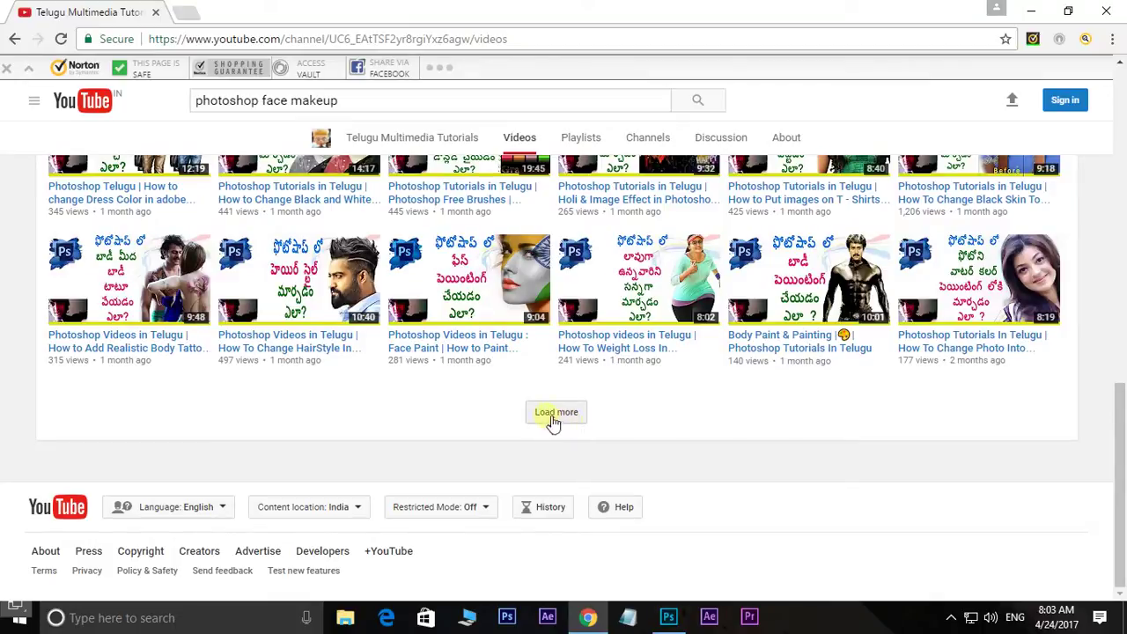
# Scroll further down and load another batch of older videos.
pyautogui.scroll(-2, 577, 421)
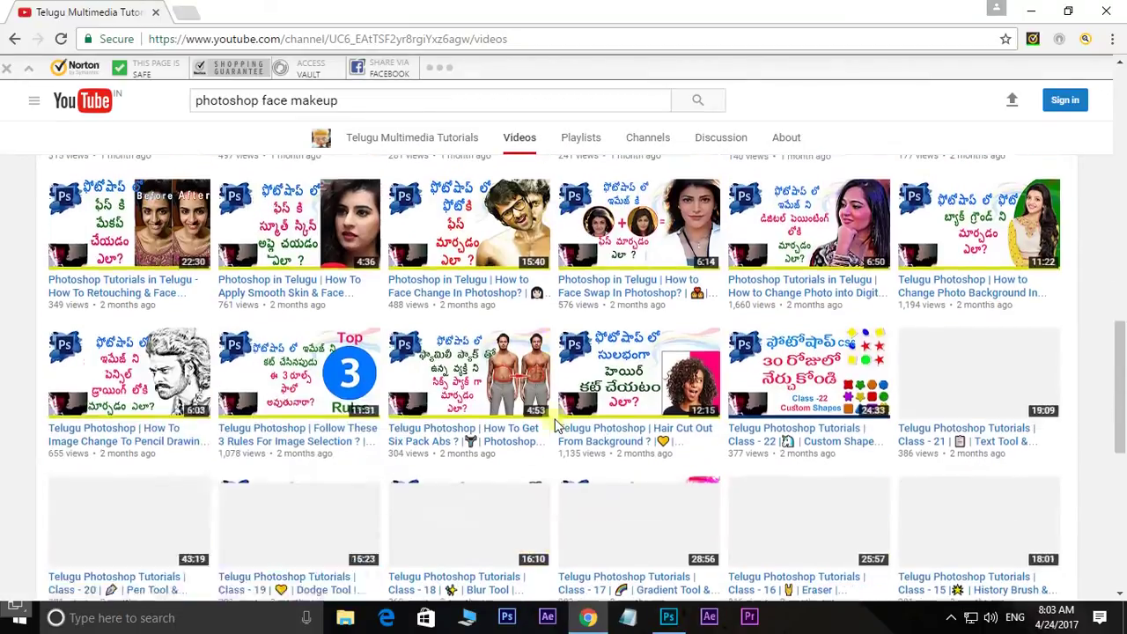
pyautogui.scroll(-2, 573, 422)
pyautogui.scroll(-1, 570, 425)
pyautogui.scroll(-3, 573, 425)
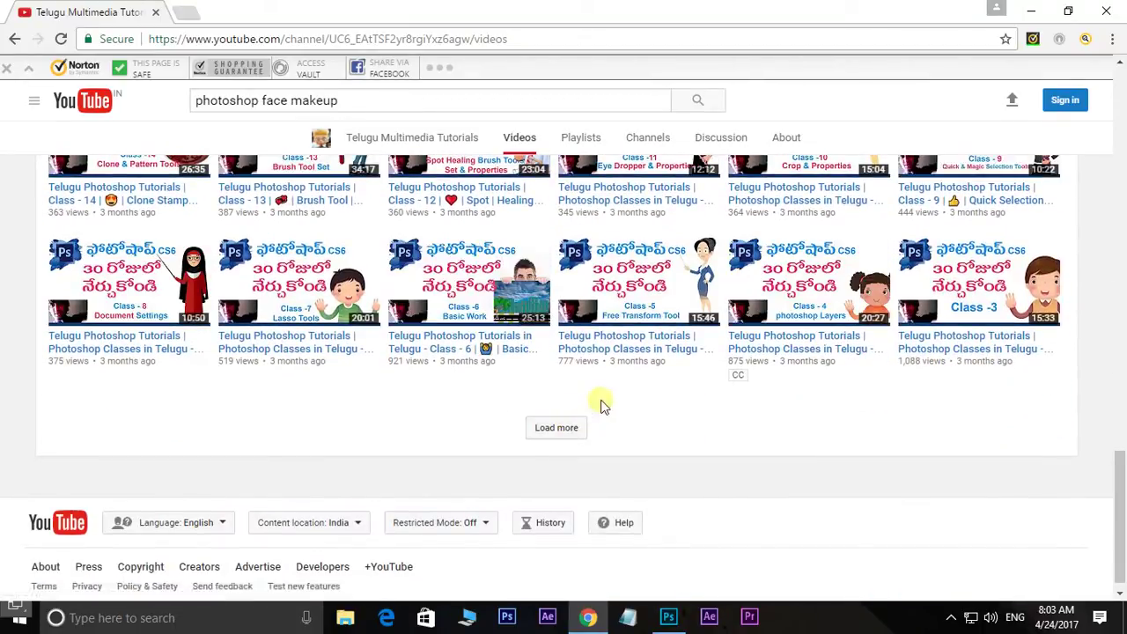
pyautogui.scroll(3, 604, 402)
pyautogui.scroll(3, 606, 403)
pyautogui.scroll(3, 606, 403)
pyautogui.scroll(-5, 604, 402)
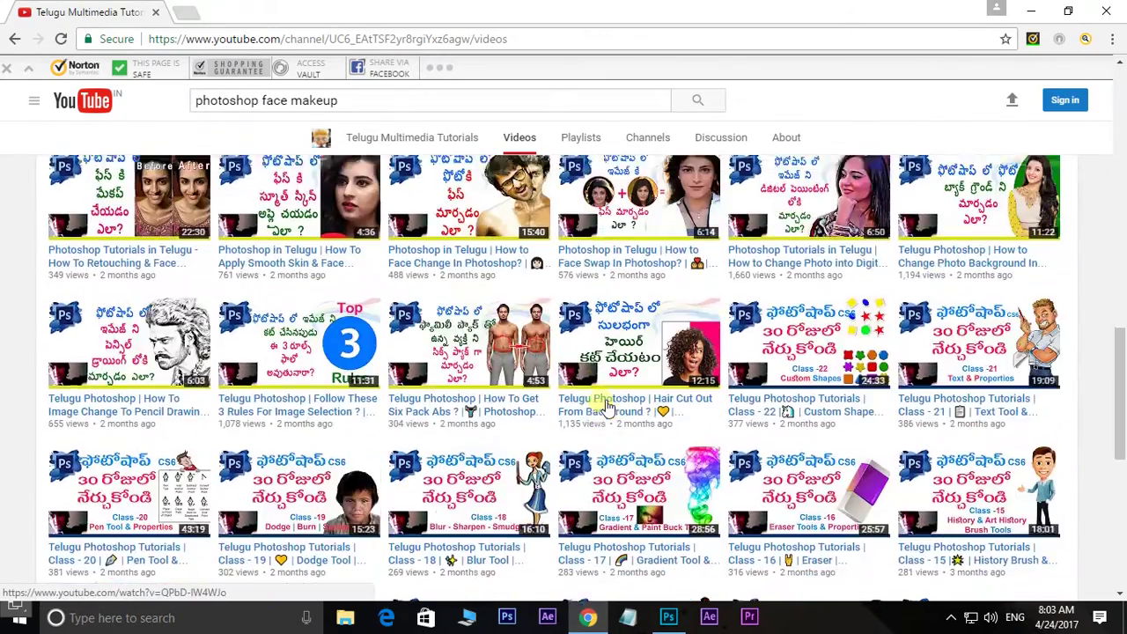
pyautogui.scroll(-6, 604, 403)
pyautogui.click(570, 410)
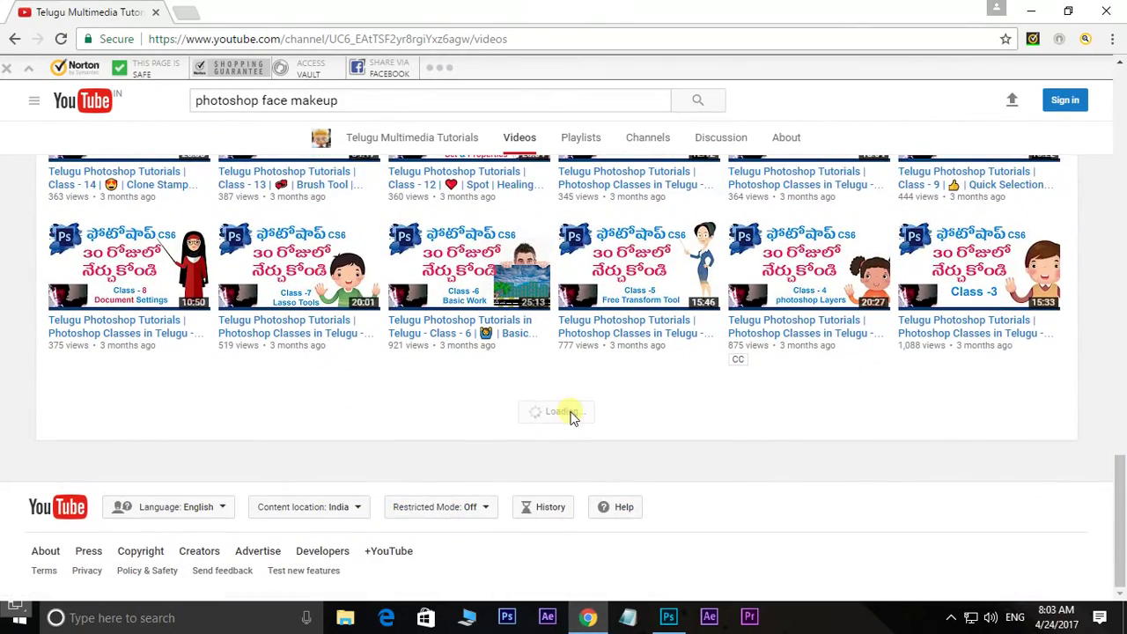
# Scroll back to the top of the uploads list and switch to Photoshop.
pyautogui.scroll(-4, 599, 403)
pyautogui.scroll(-4, 599, 403)
pyautogui.scroll(4, 604, 405)
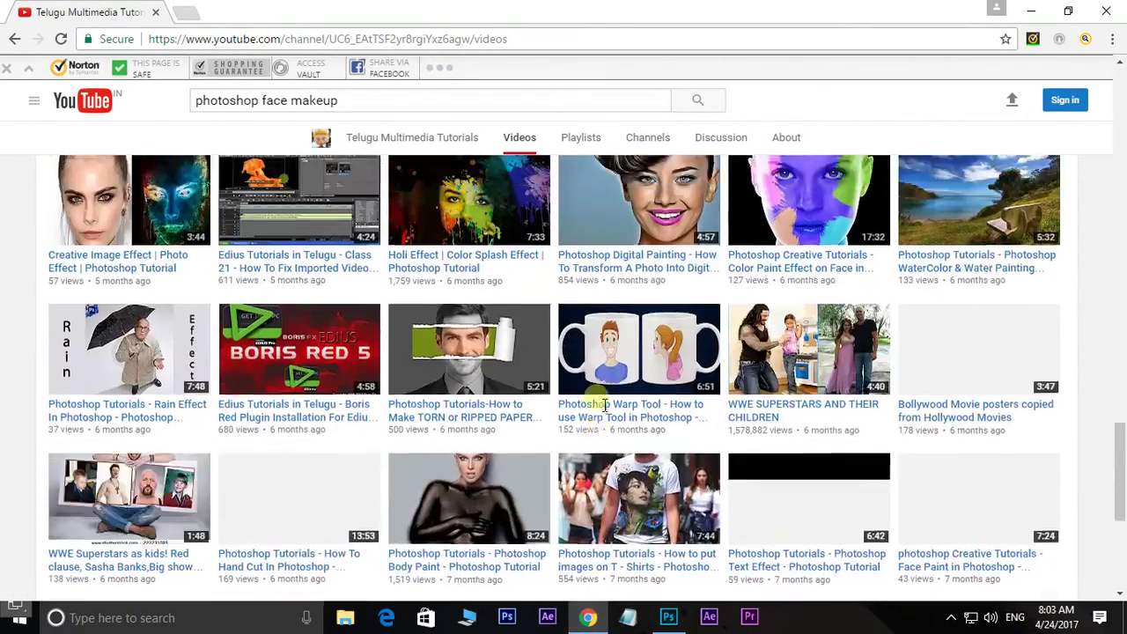
pyautogui.scroll(5, 604, 405)
pyautogui.scroll(5, 603, 405)
pyautogui.scroll(5, 600, 404)
pyautogui.scroll(5, 600, 403)
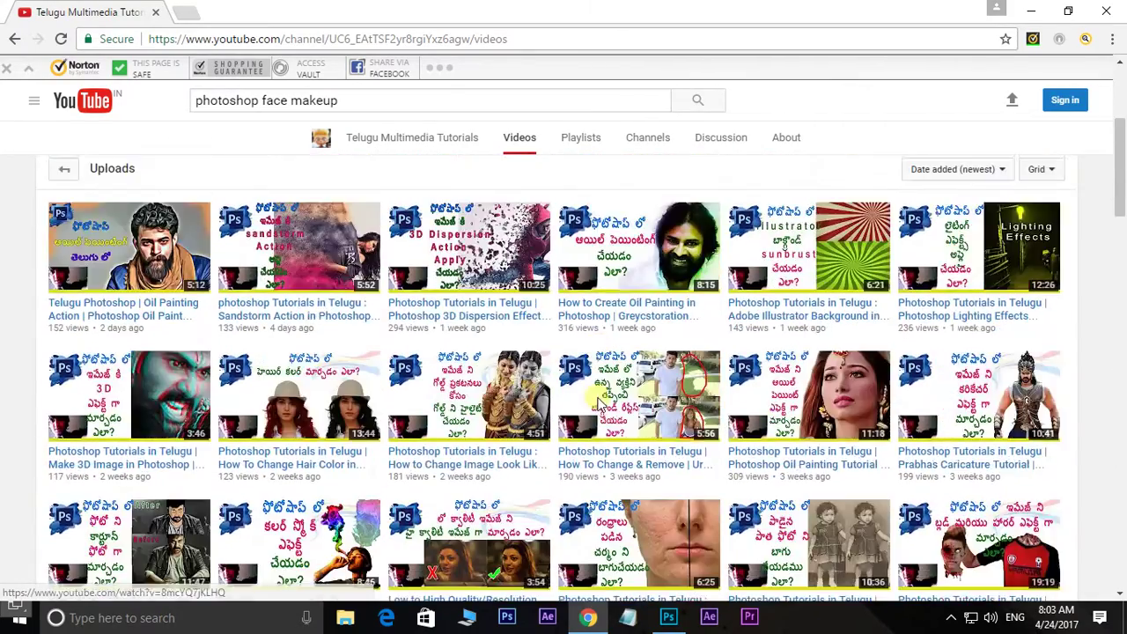
pyautogui.scroll(3, 599, 404)
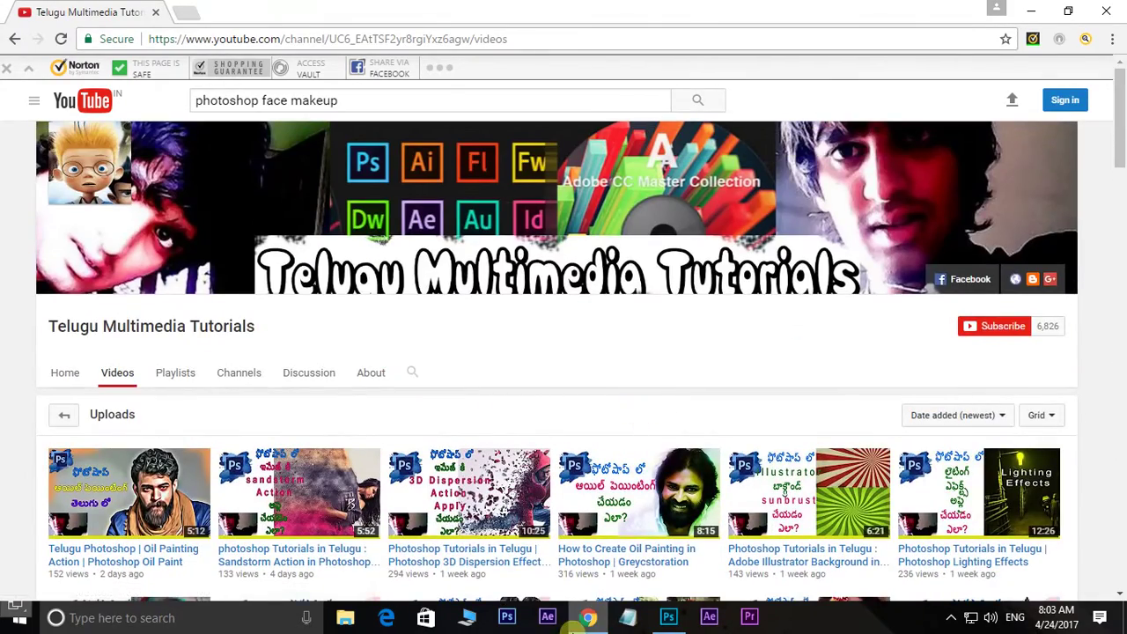
pyautogui.click(668, 617)
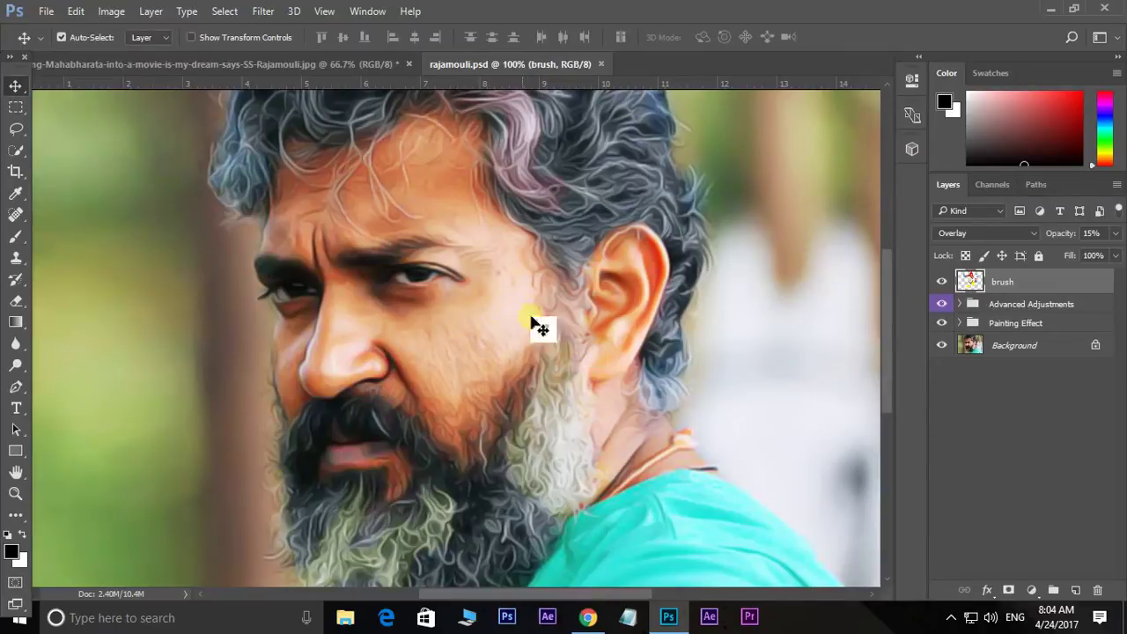
# Switch to the Rajamouli.jpg tab showing the unedited photo with only a Background layer.
pyautogui.click(330, 63)
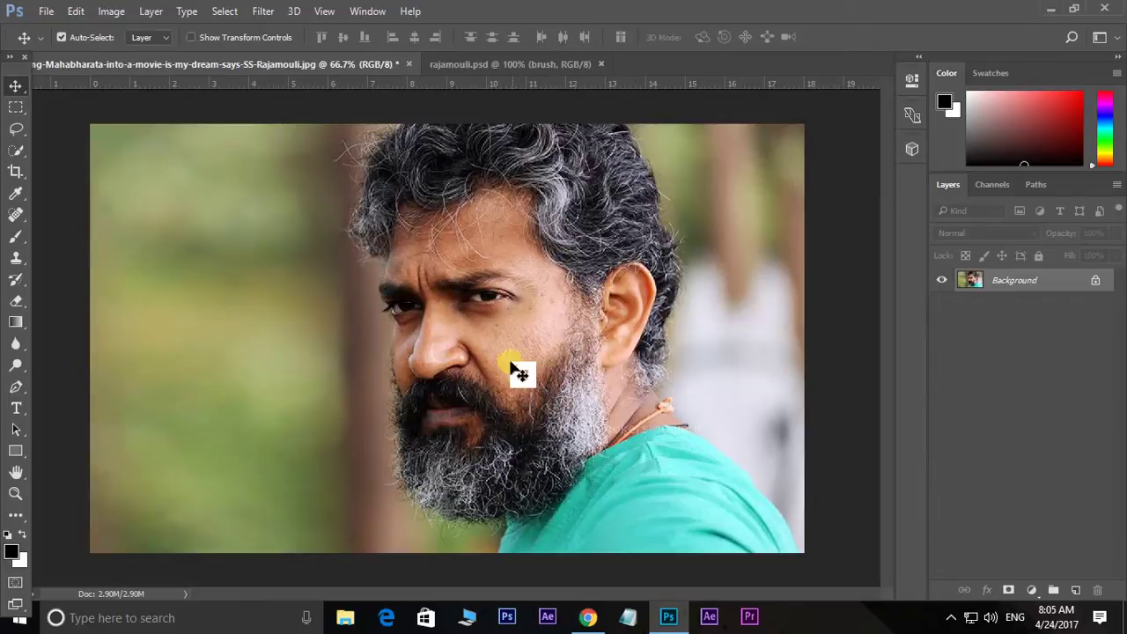
# Show the Actions panel and load the Realistic Painting Effect .atn action file.
pyautogui.click(368, 11)
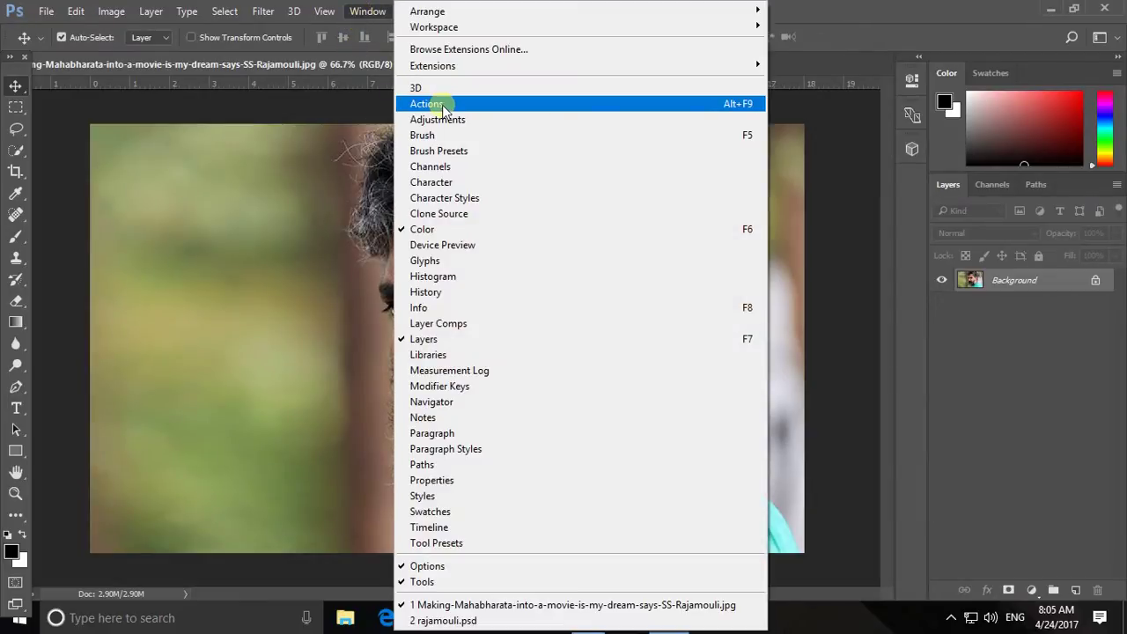
pyautogui.click(442, 105)
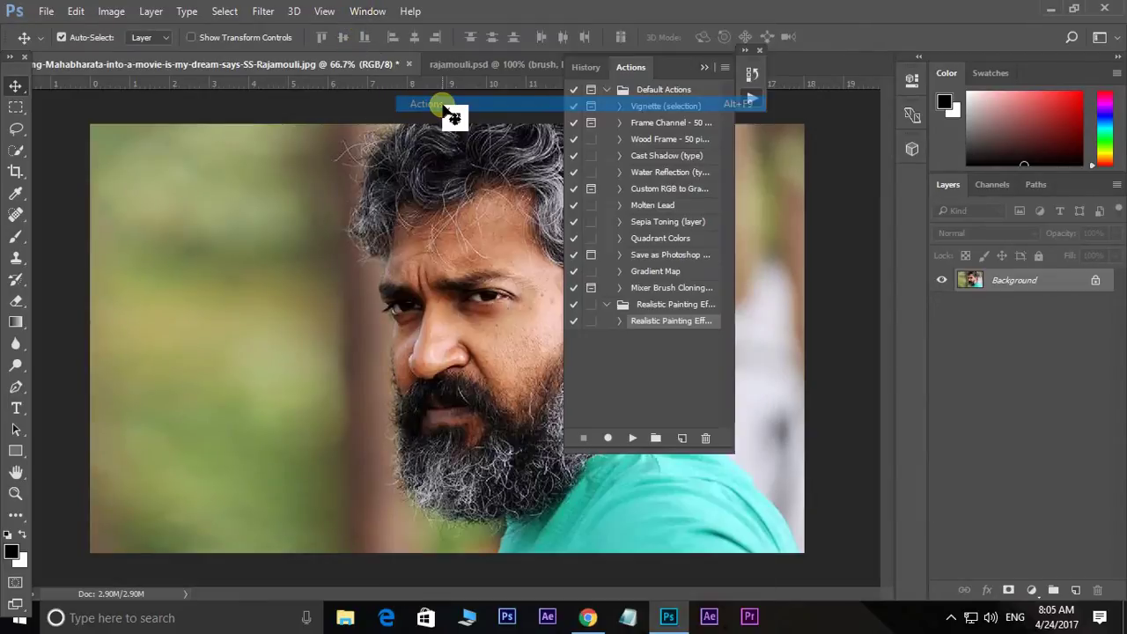
pyautogui.click(724, 67)
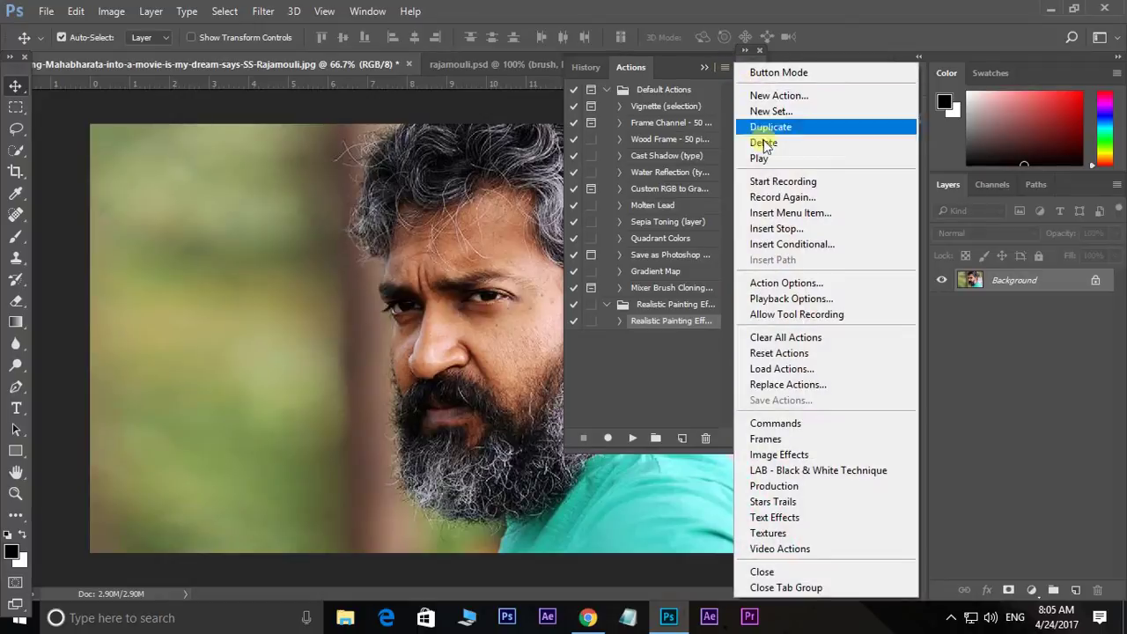
pyautogui.click(785, 369)
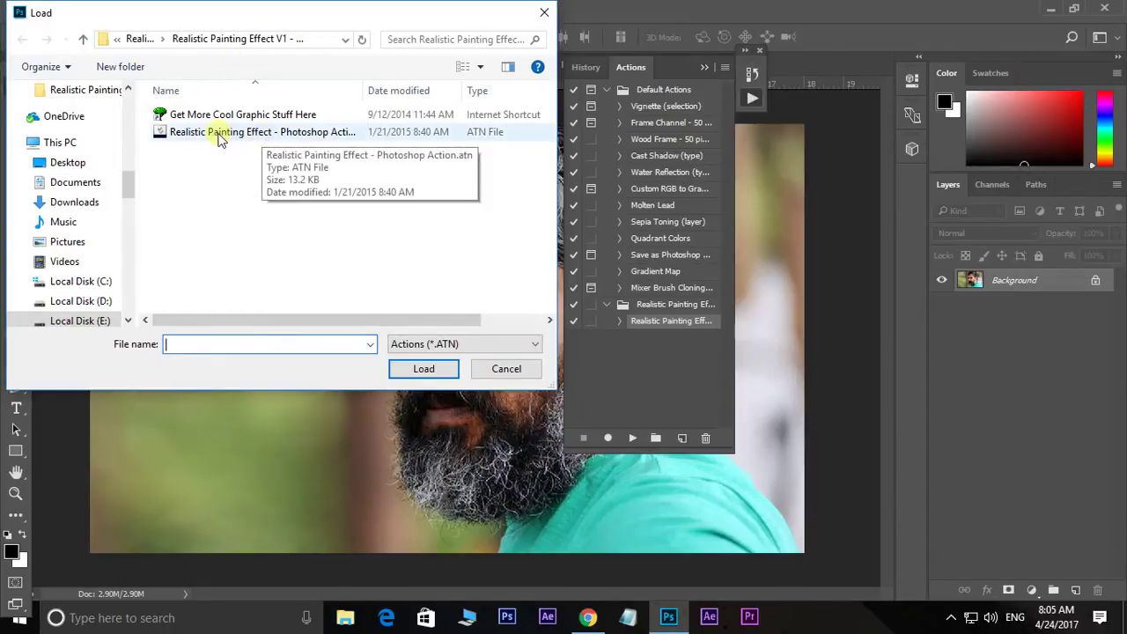
pyautogui.click(220, 139)
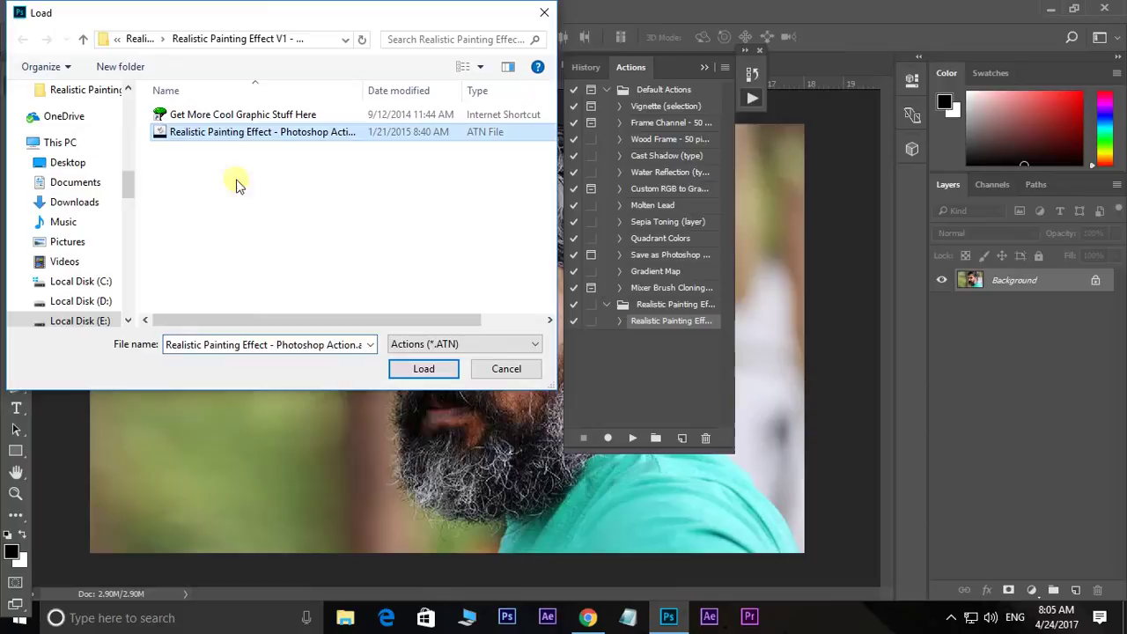
pyautogui.click(421, 370)
pyautogui.click(669, 340)
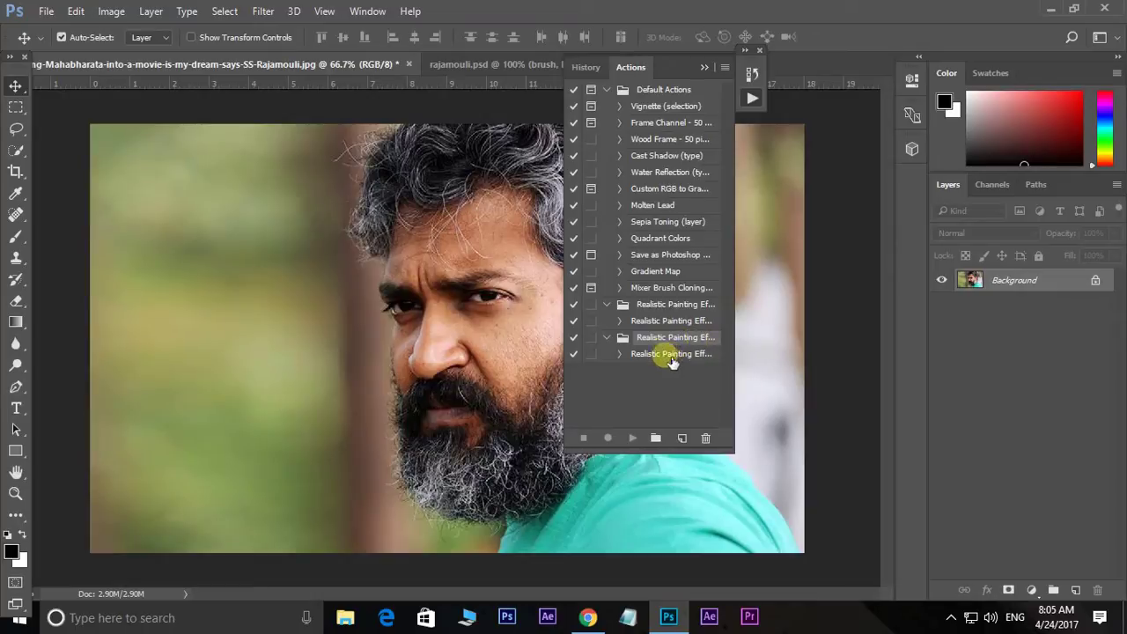
# Select the Realistic Painting Effect action and play it on the original photo.
pyautogui.click(671, 358)
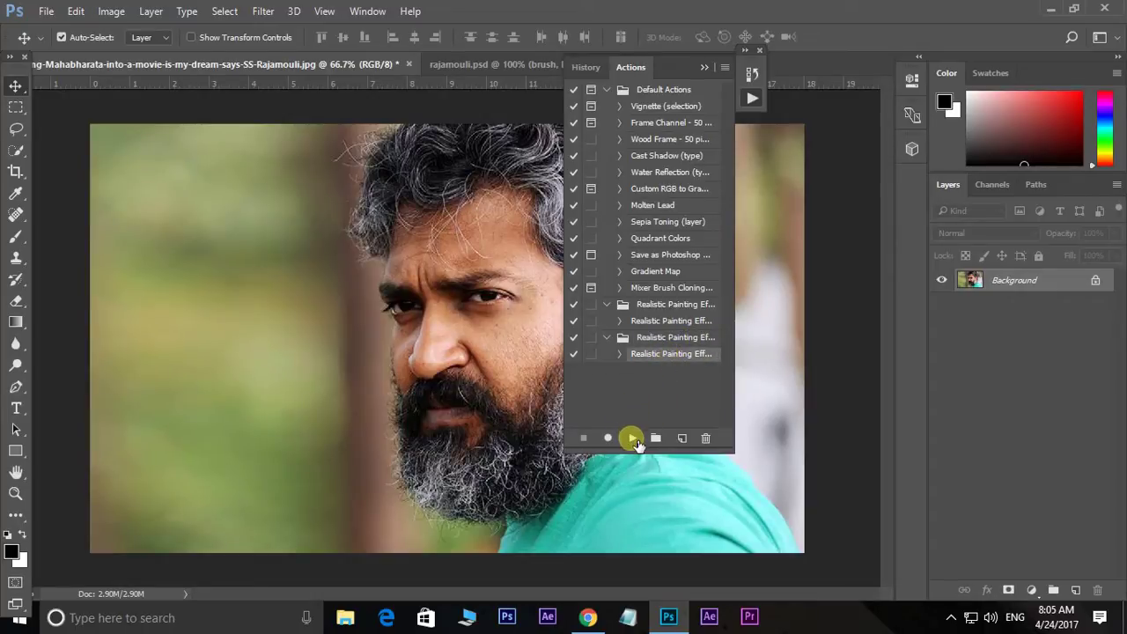
pyautogui.click(633, 438)
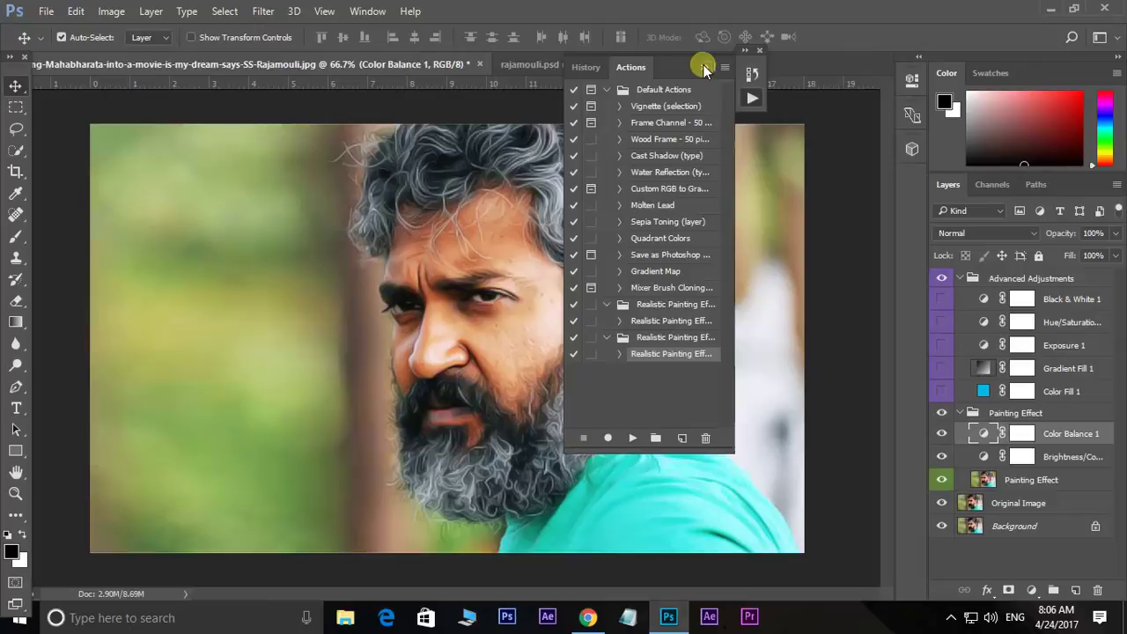
# Zoom the painted face to 100% and select layers from Advanced Adjustments down to Original Image.
pyautogui.click(704, 65)
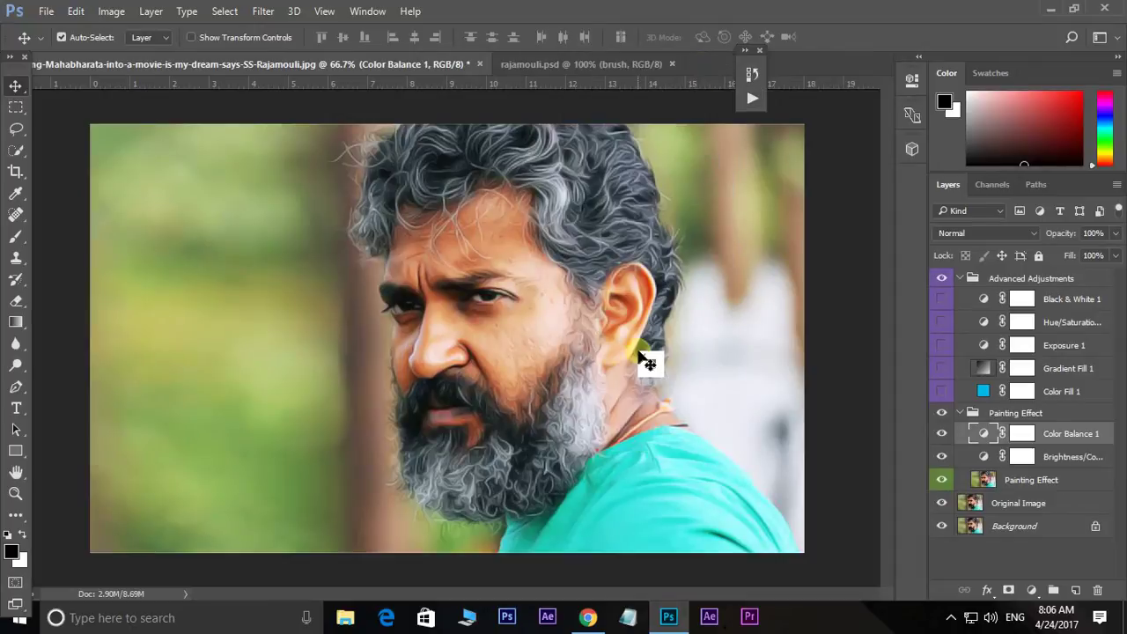
pyautogui.hotkey('ctrl', '+')
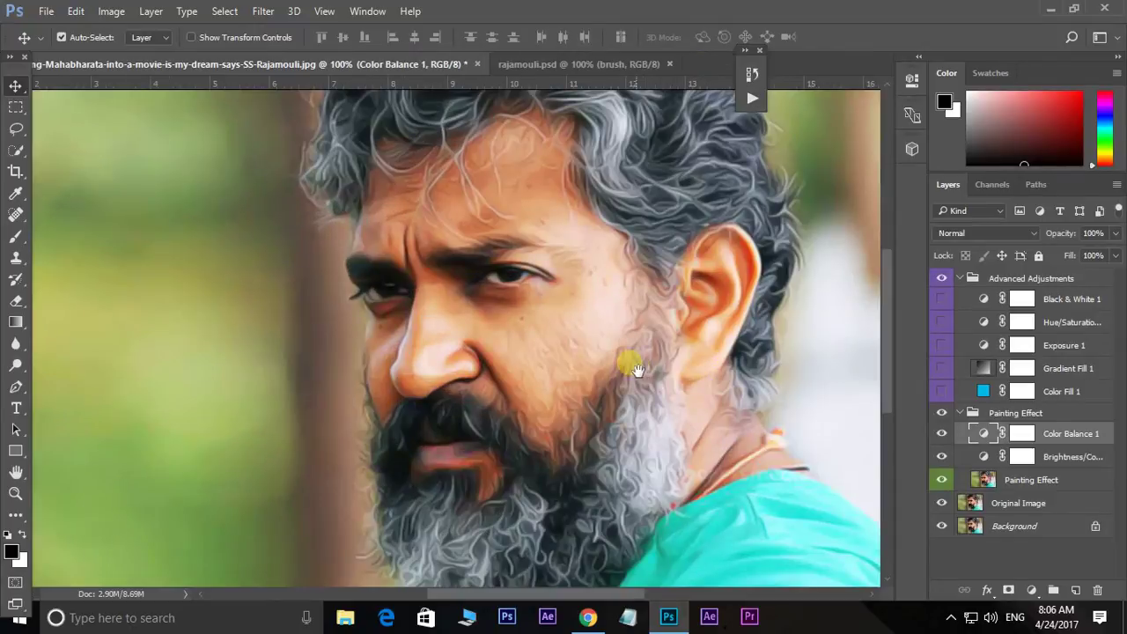
pyautogui.moveTo(584, 367)
pyautogui.mouseDown()
pyautogui.moveTo(582, 423)
pyautogui.moveTo(587, 396)
pyautogui.mouseUp()
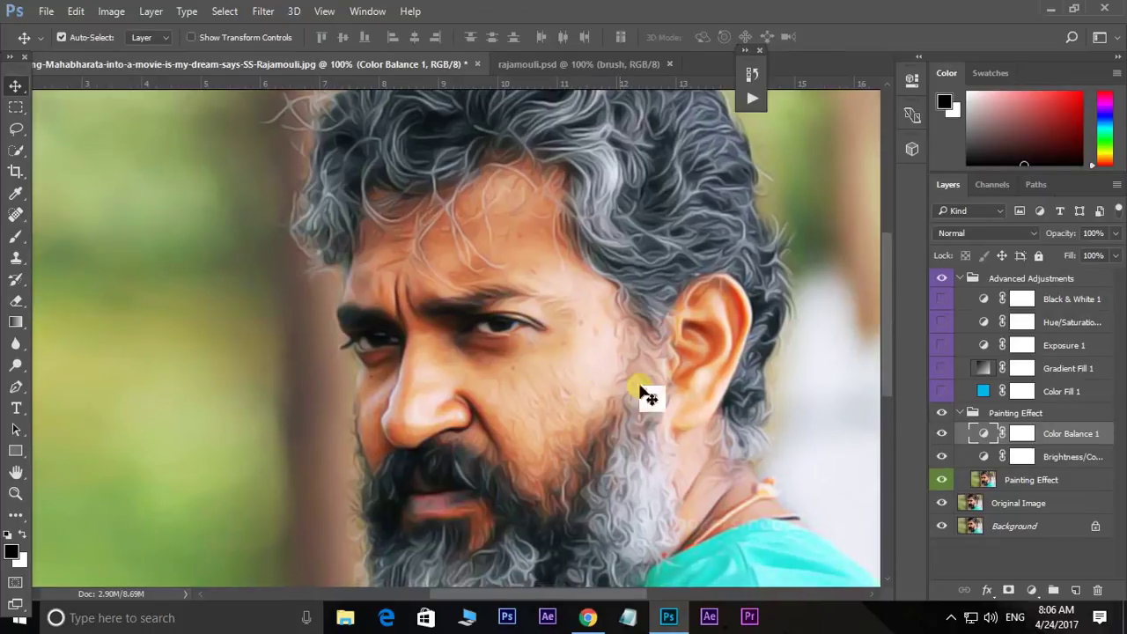
pyautogui.click(1061, 282)
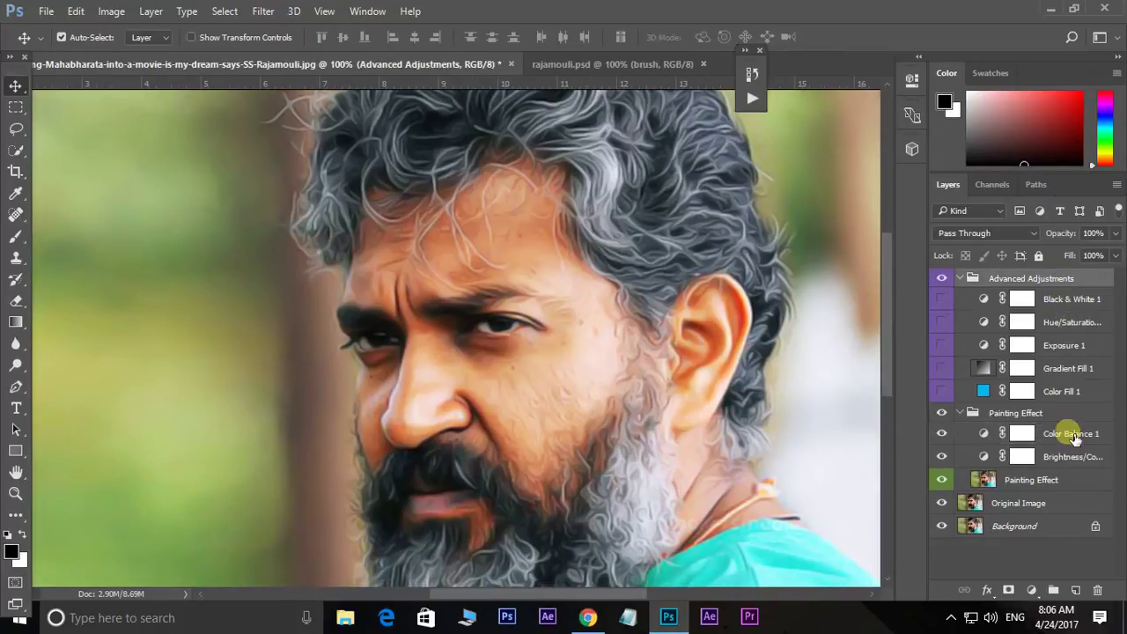
pyautogui.keyDown('shift'); pyautogui.click(1041, 506); pyautogui.keyUp('shift')
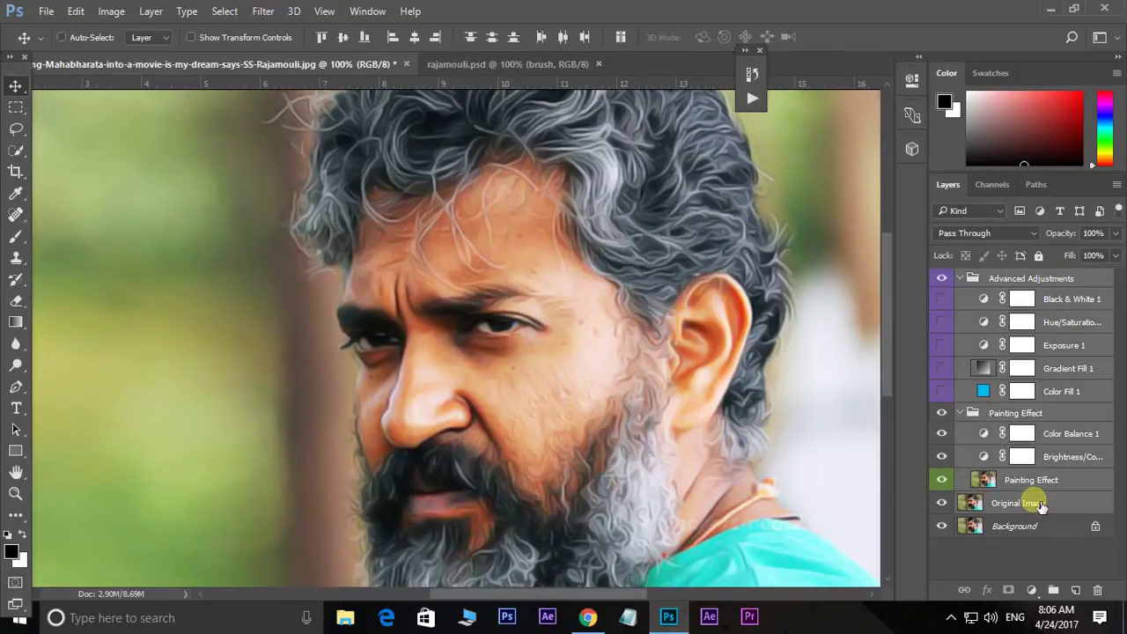
# Group the selected effect layers into Group 1 and add a new layer named 'brush'.
pyautogui.hotkey('ctrl', 'g')
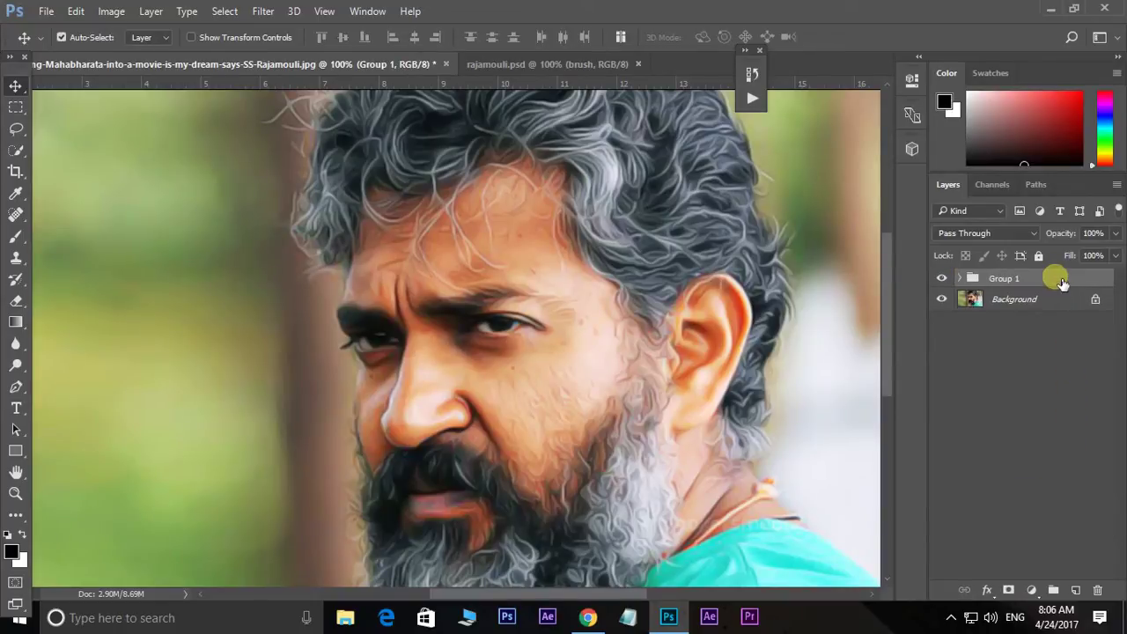
pyautogui.hotkey('ctrl', 'shift', 'n')
pyautogui.write('brush')
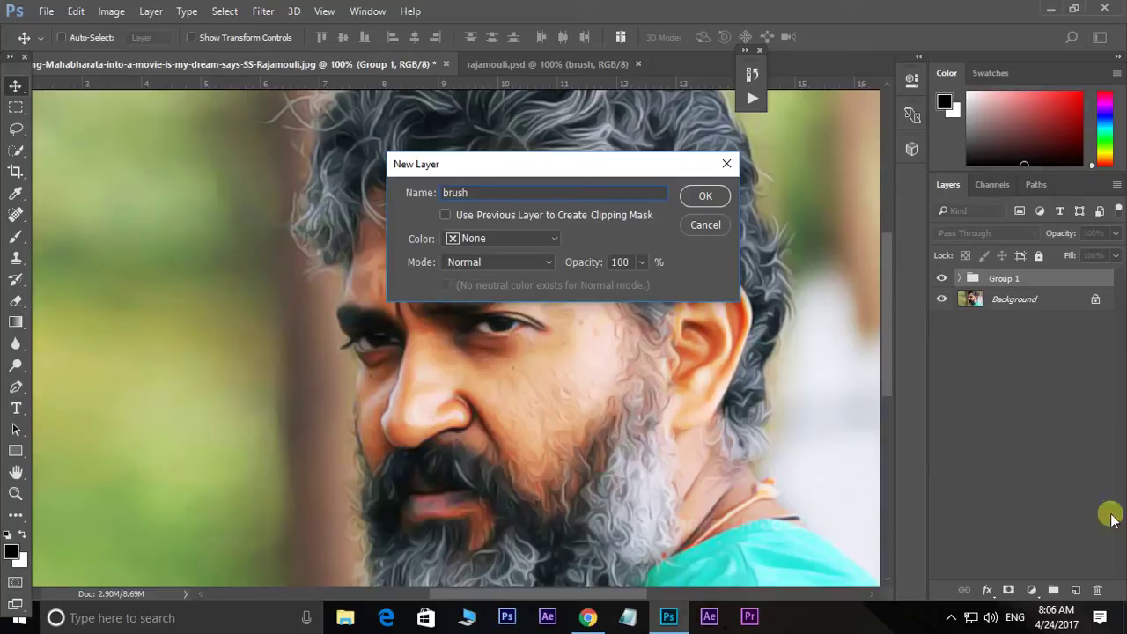
pyautogui.click(709, 195)
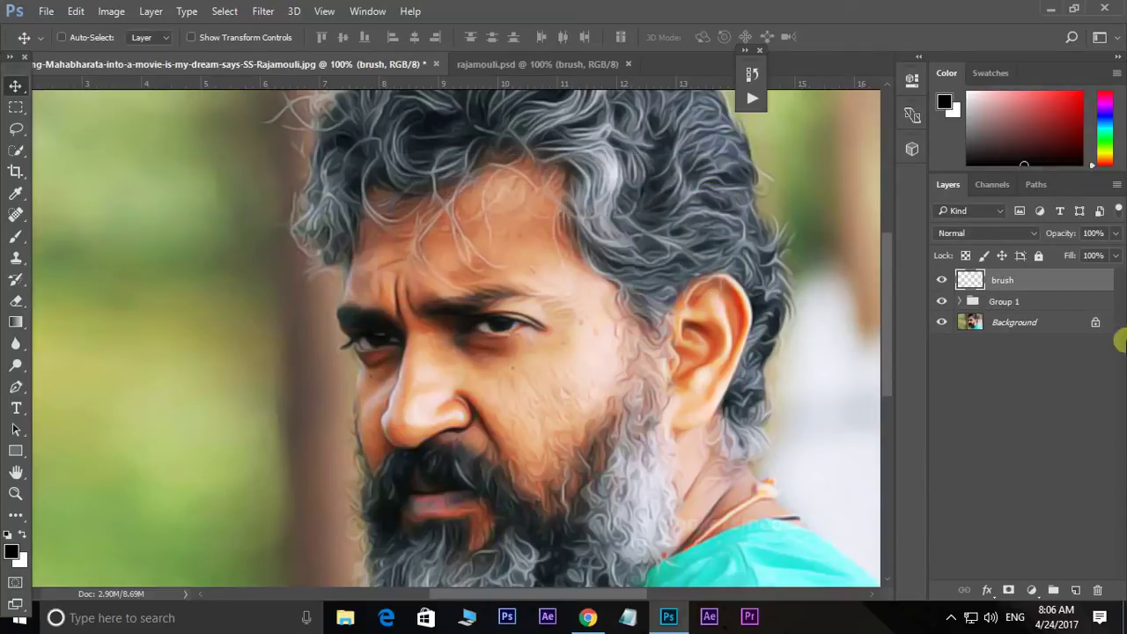
# Switch to the standard Brush Tool and enlarge it to 100 px.
pyautogui.moveTo(1021, 278)
pyautogui.mouseDown()
pyautogui.moveTo(362, 341)
pyautogui.moveTo(354, 380)
pyautogui.moveTo(370, 387)
pyautogui.mouseUp()
pyautogui.press('b')
pyautogui.rightClick(12, 238)
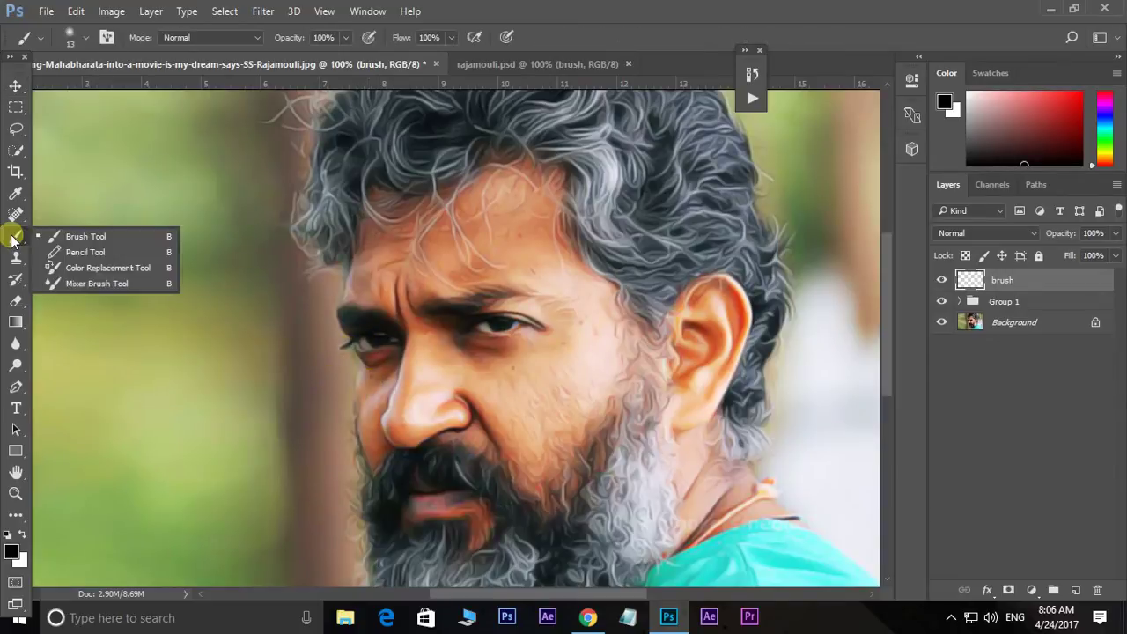
pyautogui.click(60, 235)
pyautogui.press(']')
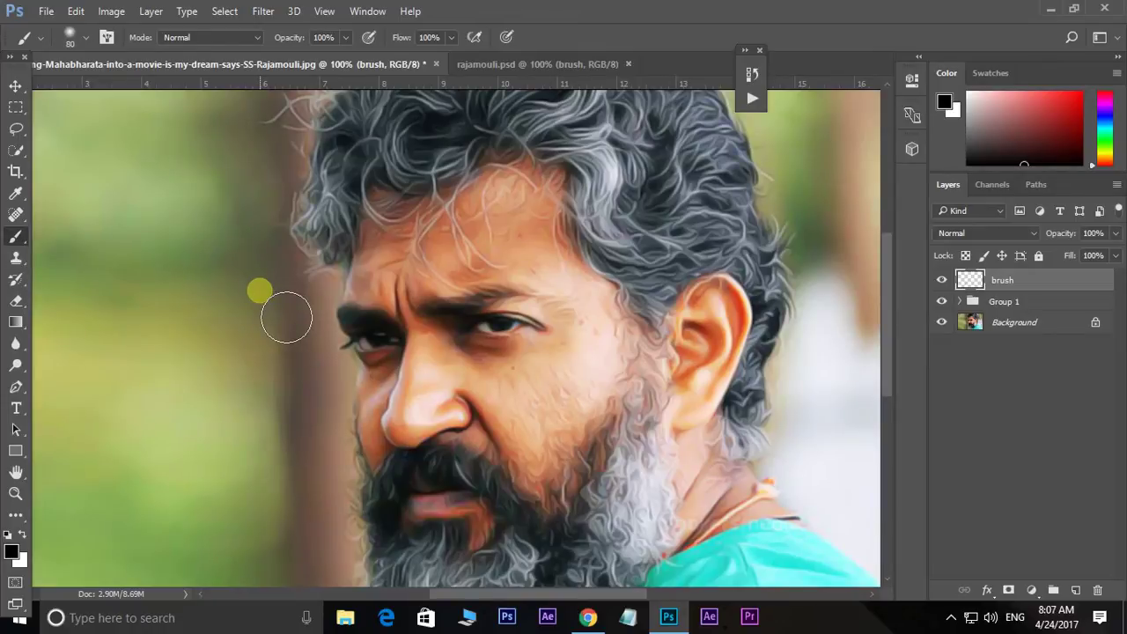
pyautogui.press(']')
pyautogui.press(']')
pyautogui.press(']')
# Set the foreground colour to pure red ff0000 and pick the textured 46 brush preset.
pyautogui.click(11, 551)
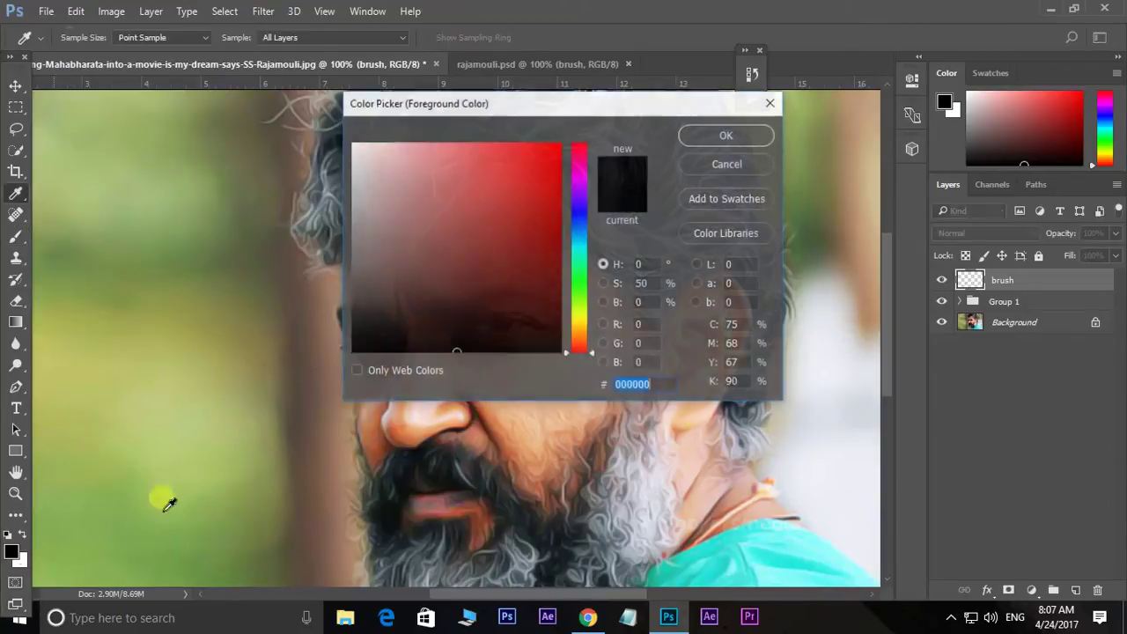
pyautogui.click(558, 143)
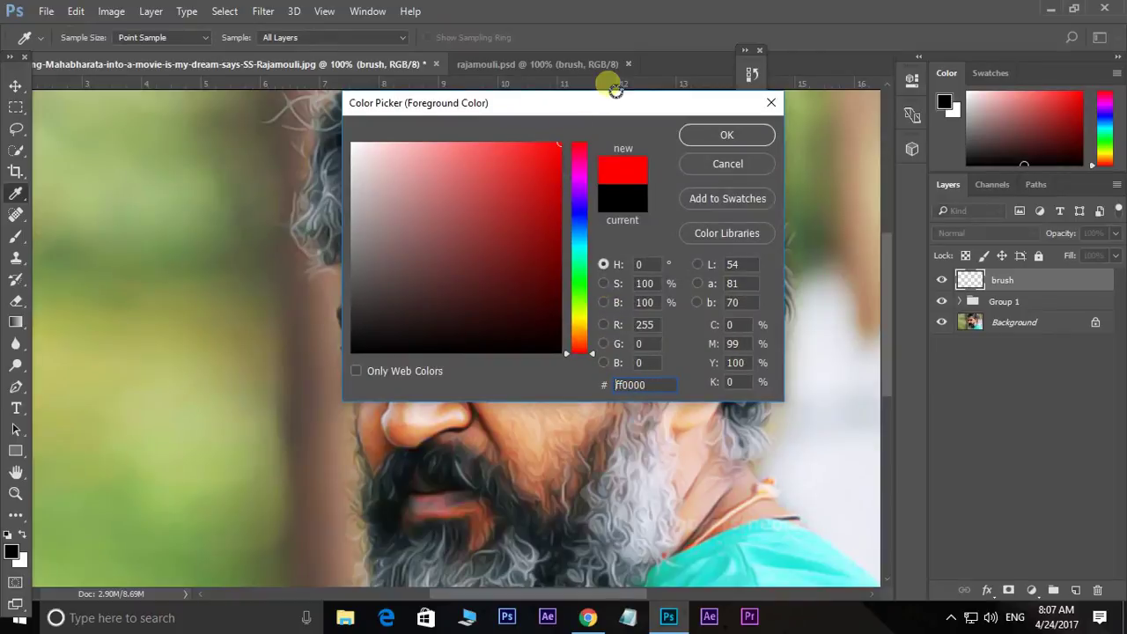
pyautogui.click(719, 135)
pyautogui.scroll(3, 516, 189)
pyautogui.scroll(2, 516, 188)
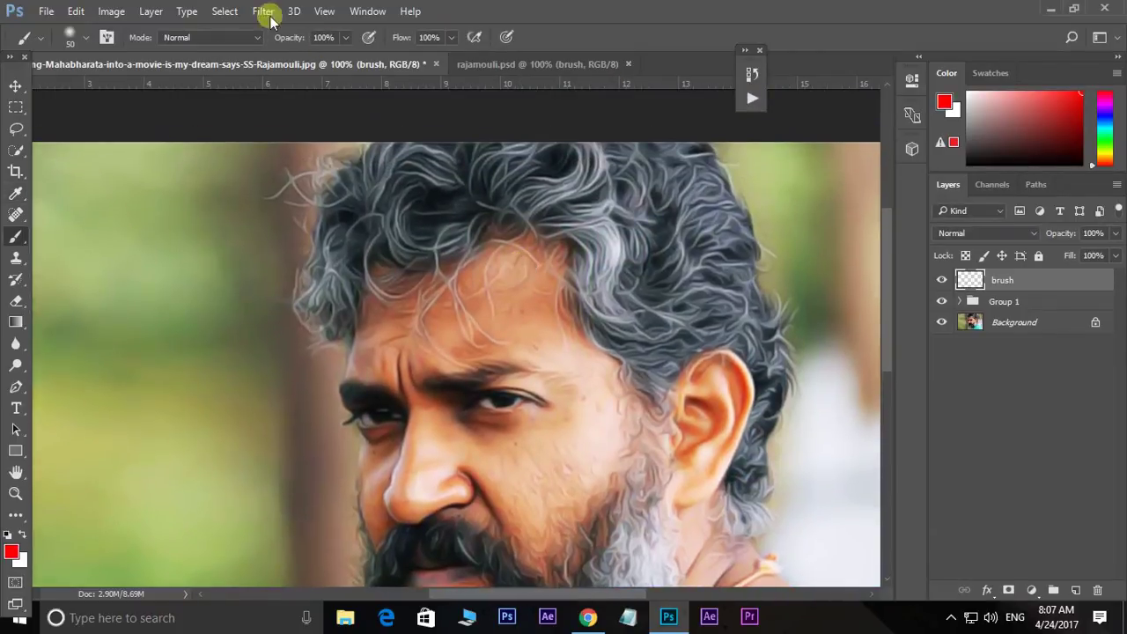
pyautogui.click(84, 37)
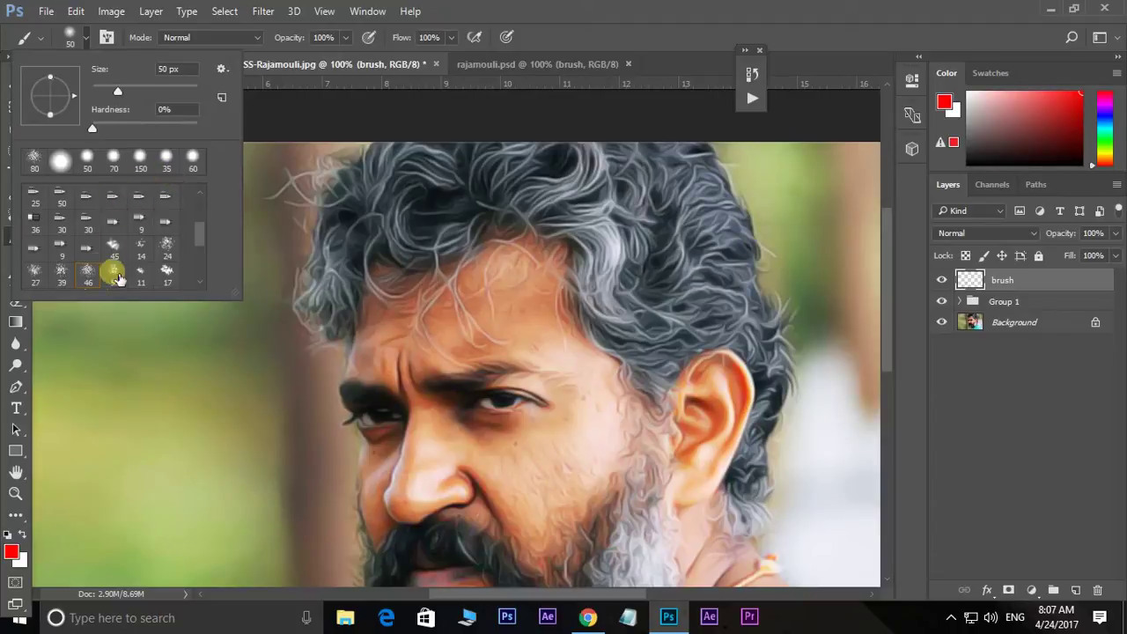
pyautogui.scroll(-1, 70, 266)
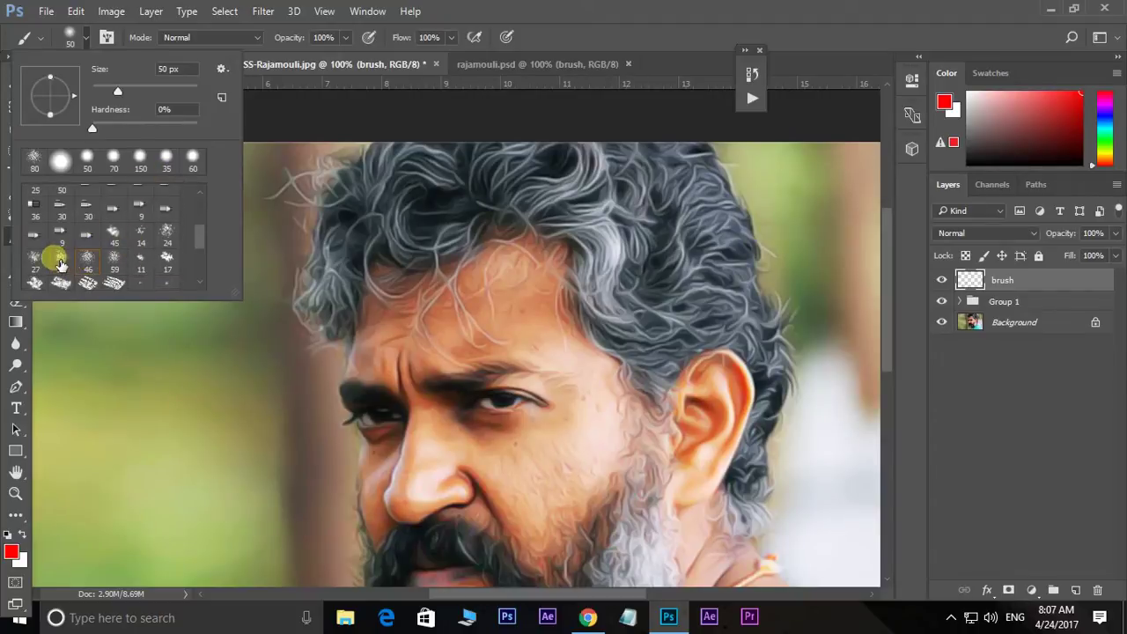
pyautogui.click(87, 258)
# Zoom in to 200% on the hair and enlarge the brush to 70 px.
pyautogui.press('Return')
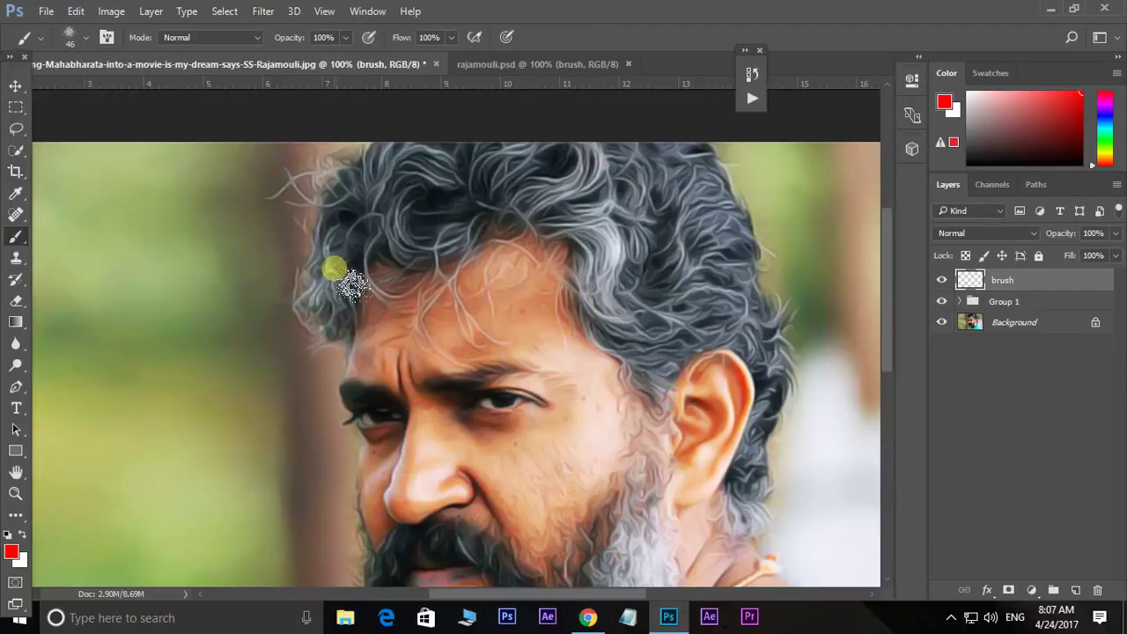
pyautogui.scroll(1, 383, 317)
pyautogui.scroll(4, 410, 361)
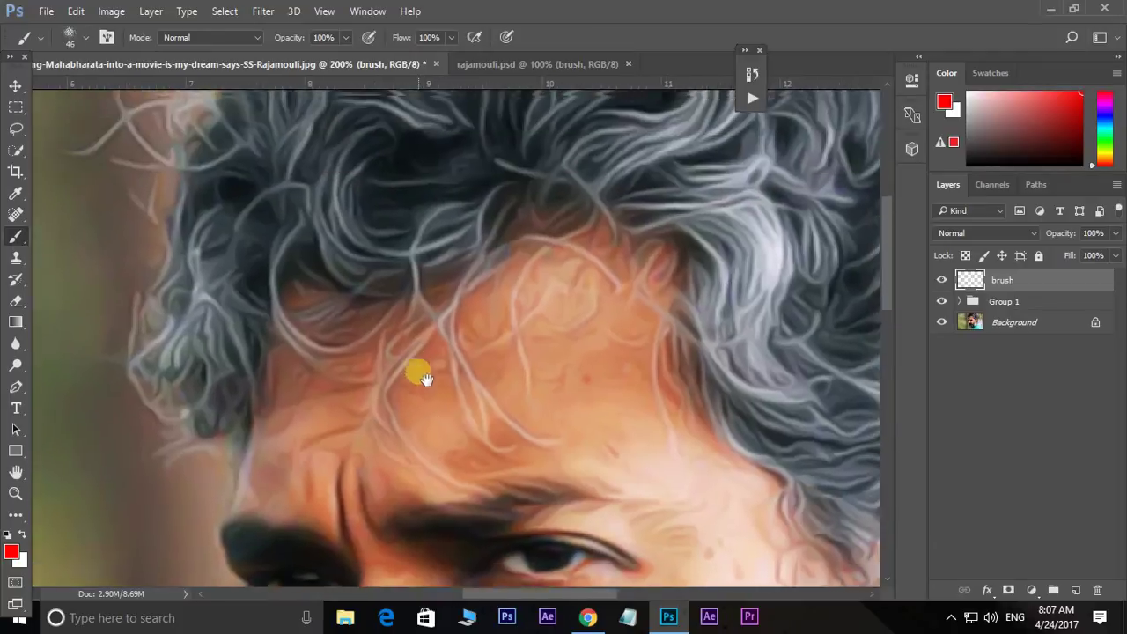
pyautogui.press(']')
pyautogui.press(']')
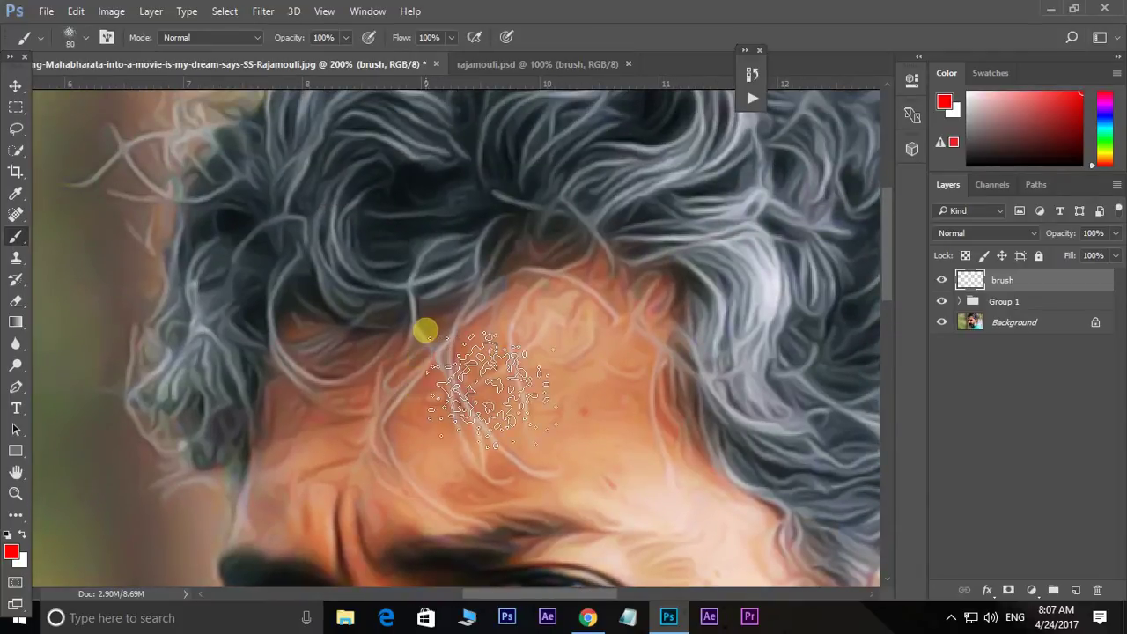
pyautogui.press(']')
# Paint red strokes above the forehead and an S-curve through the top of the hair.
pyautogui.moveTo(470, 385)
pyautogui.mouseDown()
pyautogui.moveTo(440, 326)
pyautogui.moveTo(461, 322)
pyautogui.moveTo(541, 378)
pyautogui.moveTo(435, 363)
pyautogui.moveTo(358, 370)
pyautogui.mouseUp()
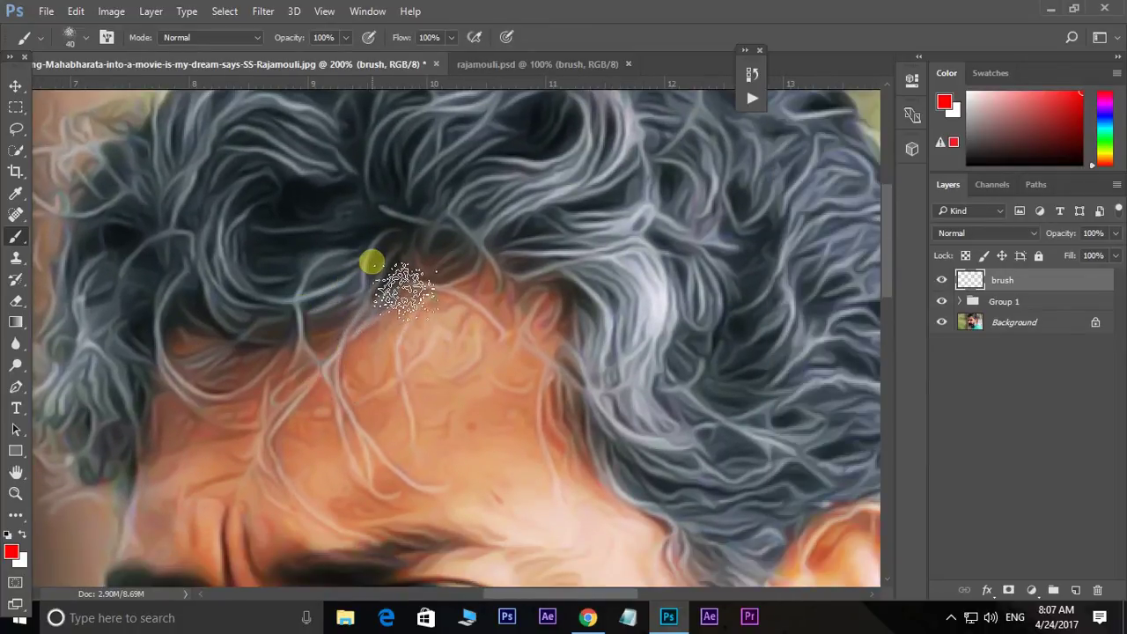
pyautogui.moveTo(381, 254)
pyautogui.mouseDown()
pyautogui.moveTo(318, 306)
pyautogui.moveTo(238, 311)
pyautogui.moveTo(221, 272)
pyautogui.moveTo(247, 196)
pyautogui.mouseUp()
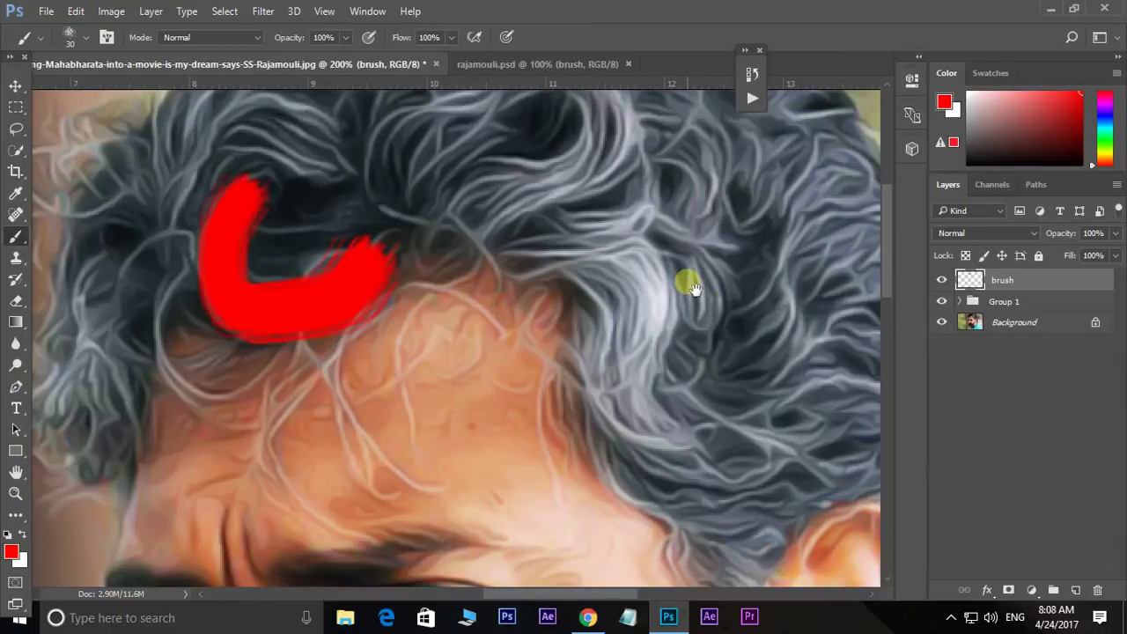
pyautogui.moveTo(686, 282); pyautogui.dragTo(642, 403)
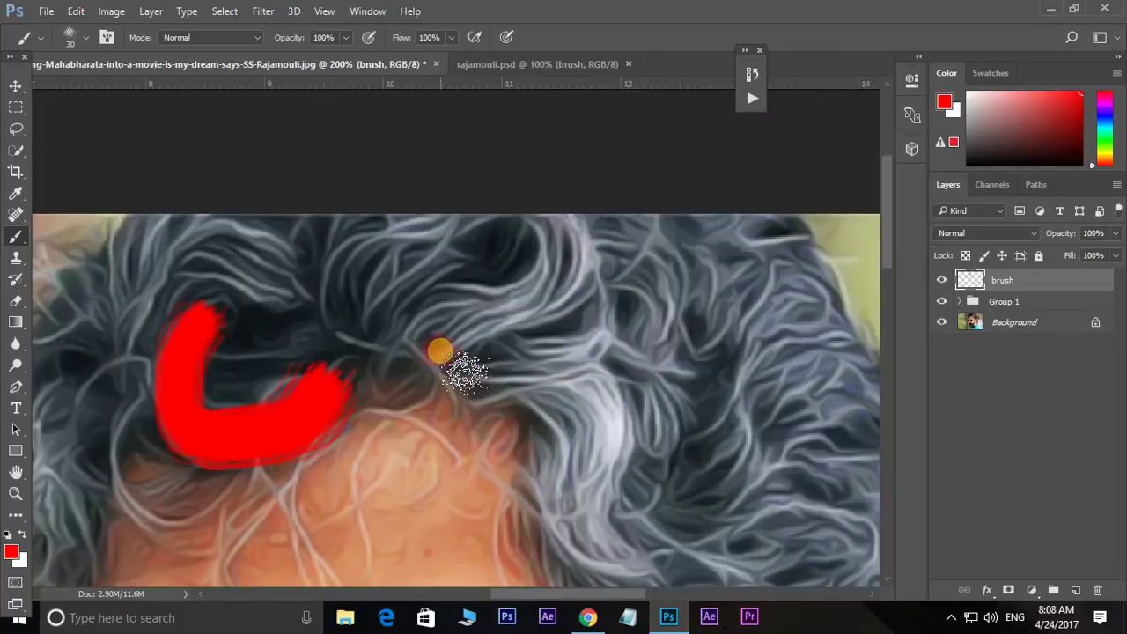
pyautogui.moveTo(440, 352)
pyautogui.mouseDown()
pyautogui.moveTo(440, 314)
pyautogui.moveTo(436, 335)
pyautogui.mouseUp()
pyautogui.moveTo(443, 356)
pyautogui.mouseDown()
pyautogui.moveTo(571, 251)
pyautogui.moveTo(584, 307)
pyautogui.moveTo(480, 352)
pyautogui.moveTo(484, 325)
pyautogui.mouseUp()
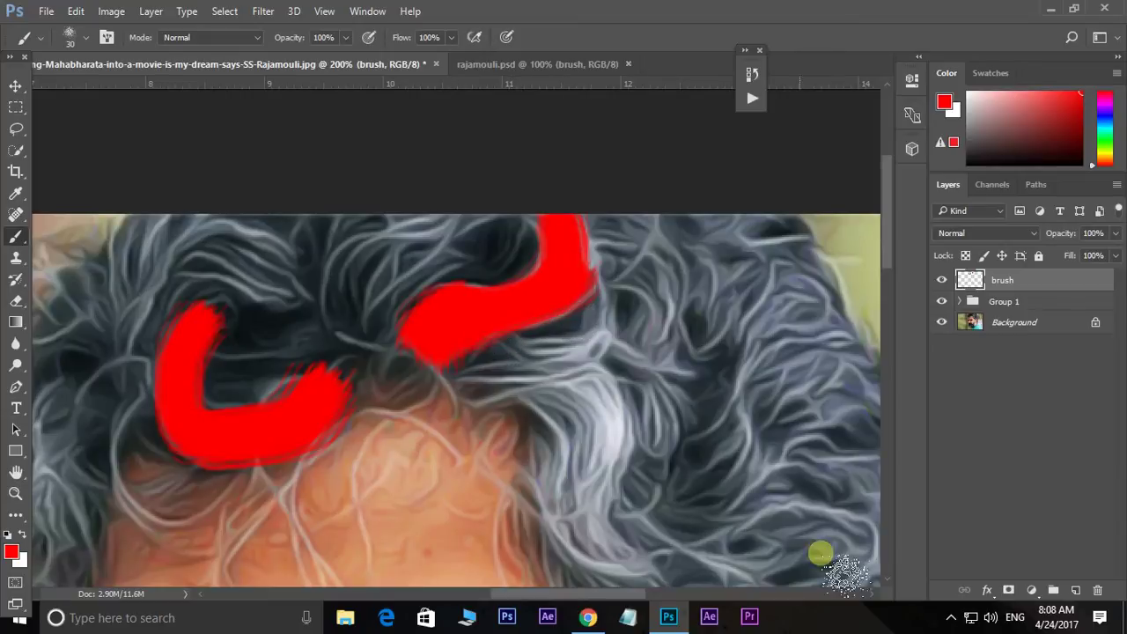
pyautogui.moveTo(727, 504)
pyautogui.mouseDown()
pyautogui.moveTo(546, 344)
pyautogui.moveTo(571, 341)
pyautogui.mouseUp()
# Set the foreground paint colour to golden yellow (ffc600).
pyautogui.click(11, 552)
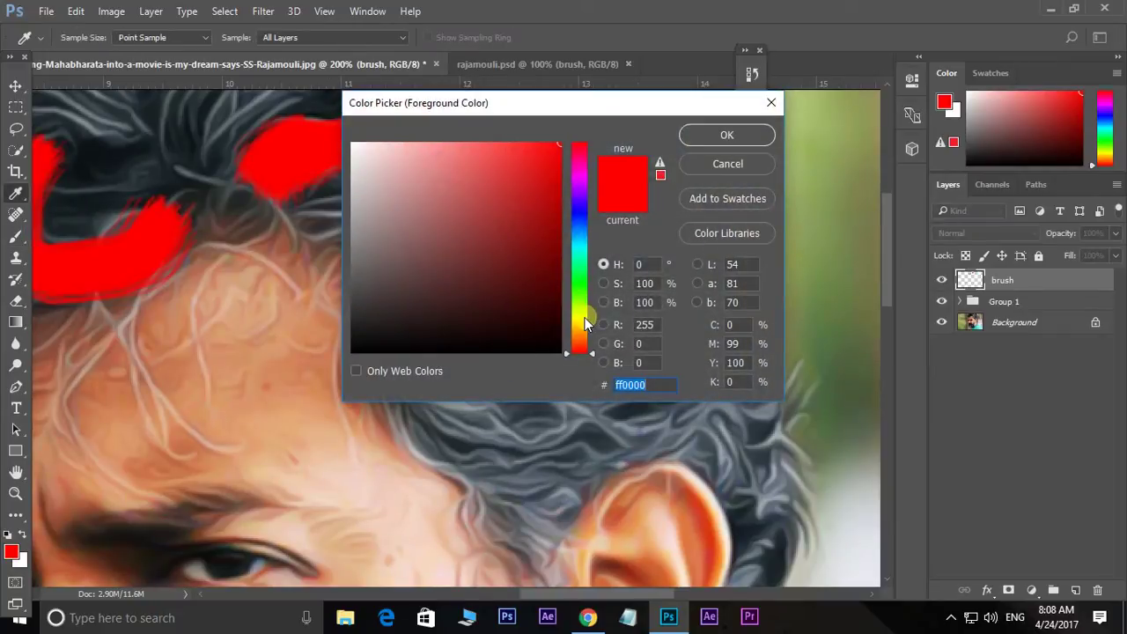
pyautogui.click(584, 317)
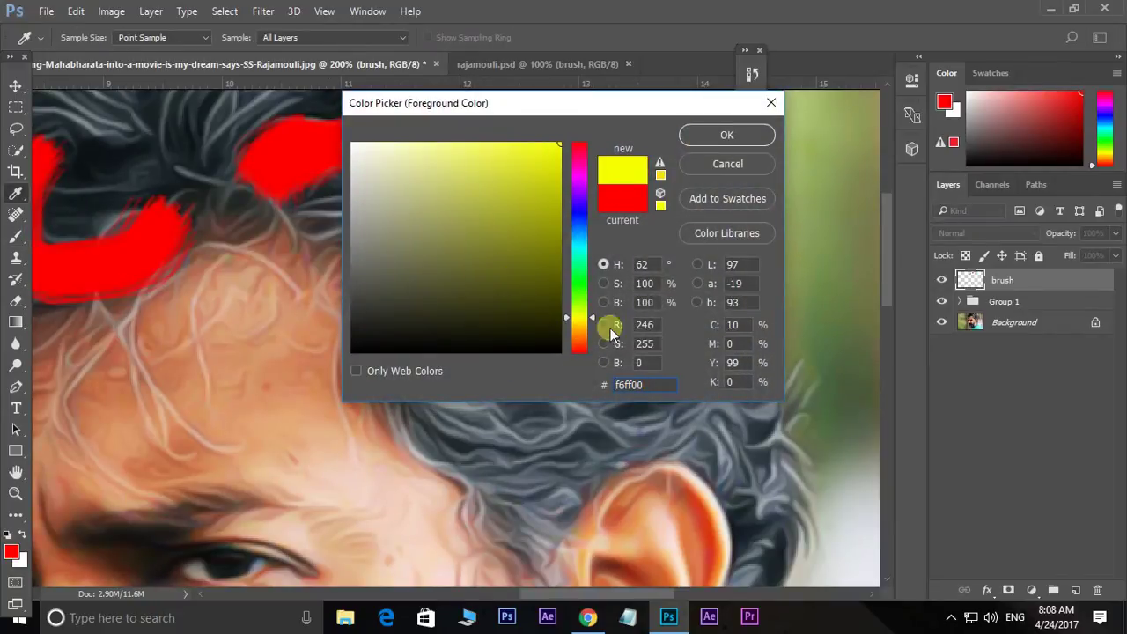
pyautogui.moveTo(594, 317); pyautogui.dragTo(594, 320)
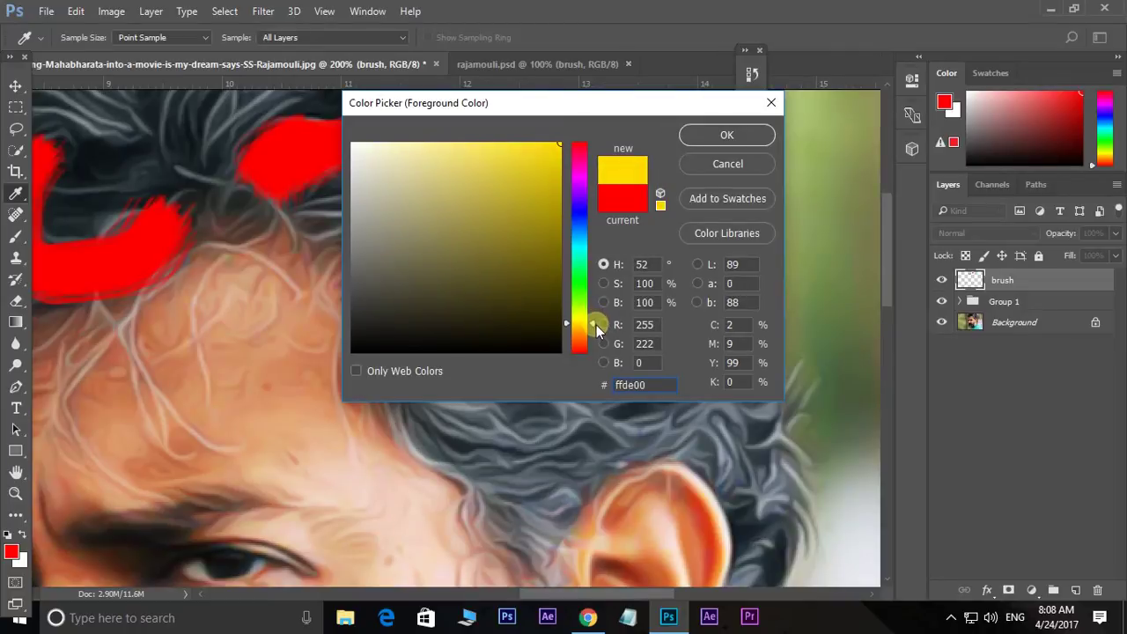
pyautogui.moveTo(594, 320); pyautogui.dragTo(596, 327)
pyautogui.click(723, 137)
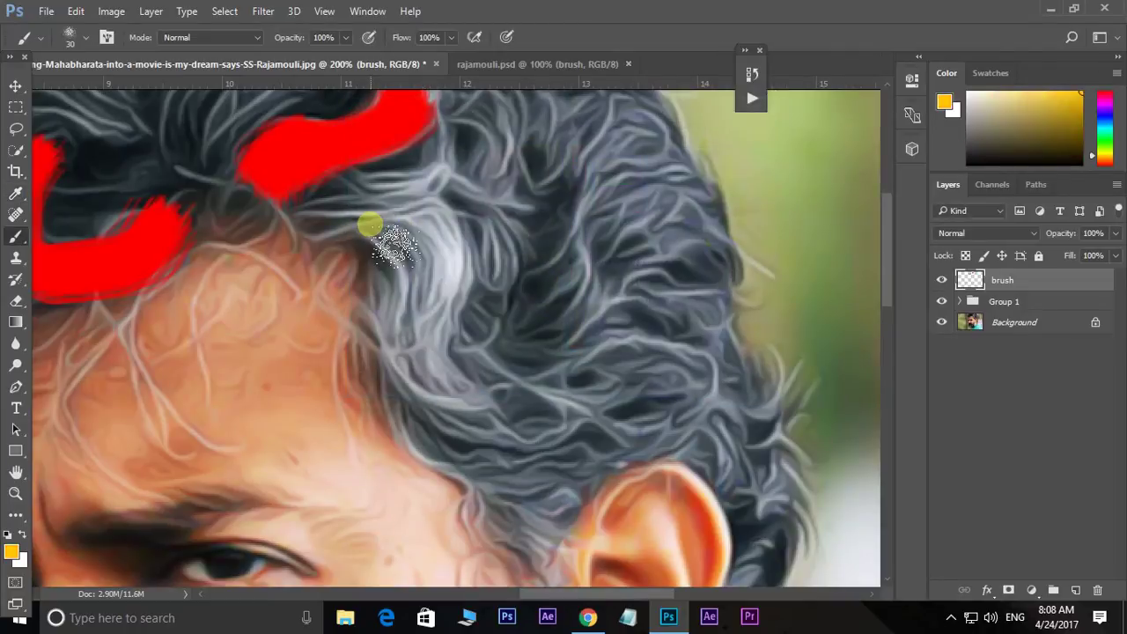
# Paint thick yellow strokes down from the hairline and on the left side of the hair.
pyautogui.moveTo(374, 231)
pyautogui.mouseDown()
pyautogui.moveTo(482, 401)
pyautogui.moveTo(420, 268)
pyautogui.moveTo(382, 226)
pyautogui.moveTo(340, 232)
pyautogui.moveTo(387, 216)
pyautogui.moveTo(470, 259)
pyautogui.moveTo(482, 366)
pyautogui.mouseUp()
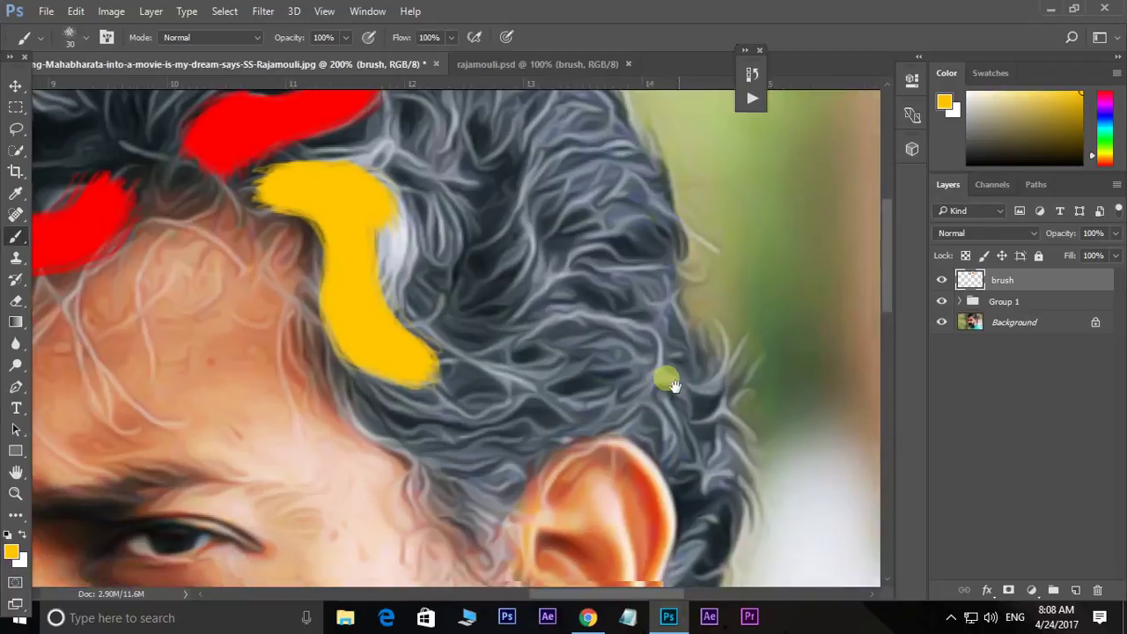
pyautogui.moveTo(667, 378)
pyautogui.mouseDown()
pyautogui.moveTo(559, 362)
pyautogui.moveTo(591, 574)
pyautogui.mouseUp()
pyautogui.moveTo(476, 308)
pyautogui.mouseDown()
pyautogui.moveTo(747, 256)
pyautogui.moveTo(625, 235)
pyautogui.moveTo(666, 220)
pyautogui.mouseUp()
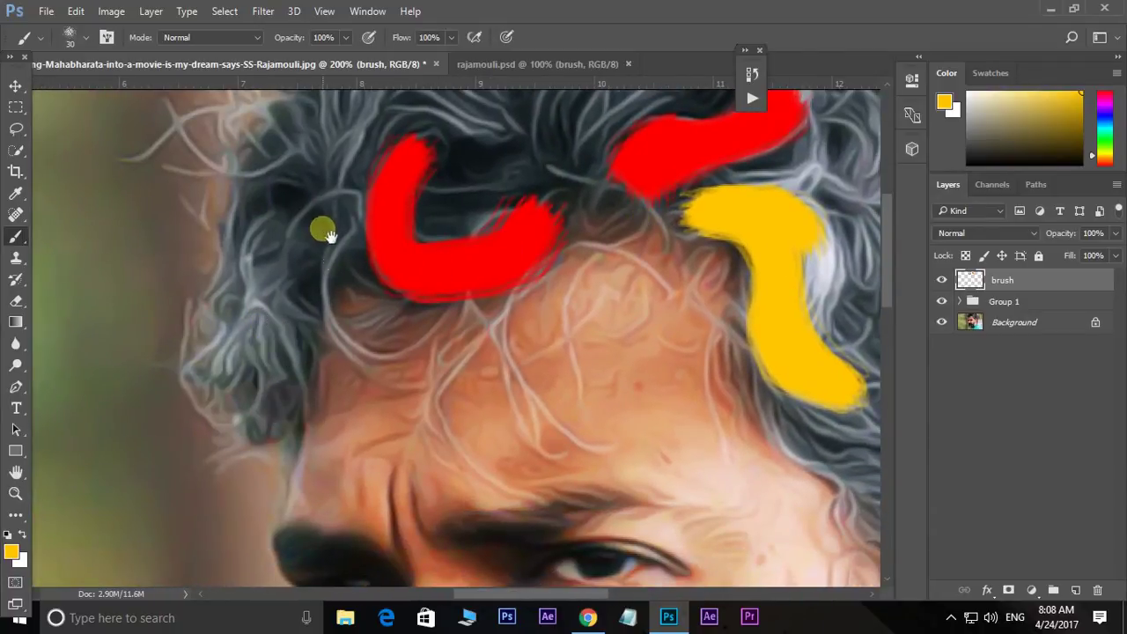
pyautogui.moveTo(324, 231); pyautogui.dragTo(330, 252)
pyautogui.moveTo(280, 300)
pyautogui.mouseDown()
pyautogui.moveTo(282, 289)
pyautogui.moveTo(262, 315)
pyautogui.moveTo(281, 415)
pyautogui.moveTo(277, 373)
pyautogui.moveTo(252, 396)
pyautogui.mouseUp()
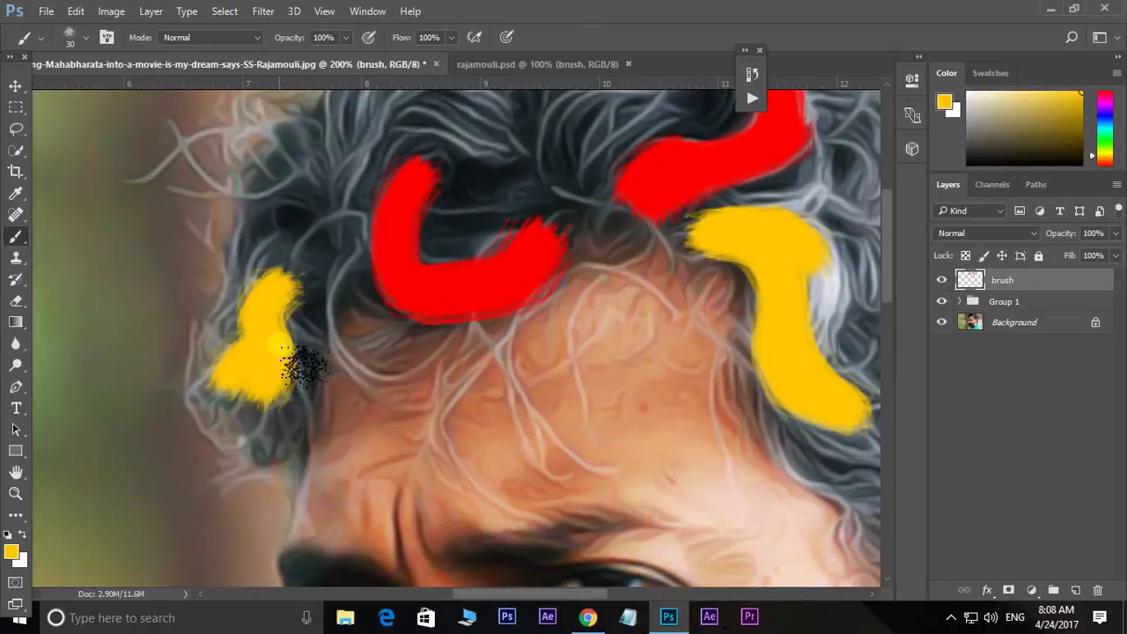
pyautogui.moveTo(679, 485)
pyautogui.mouseDown()
pyautogui.moveTo(535, 496)
pyautogui.moveTo(484, 404)
pyautogui.mouseUp()
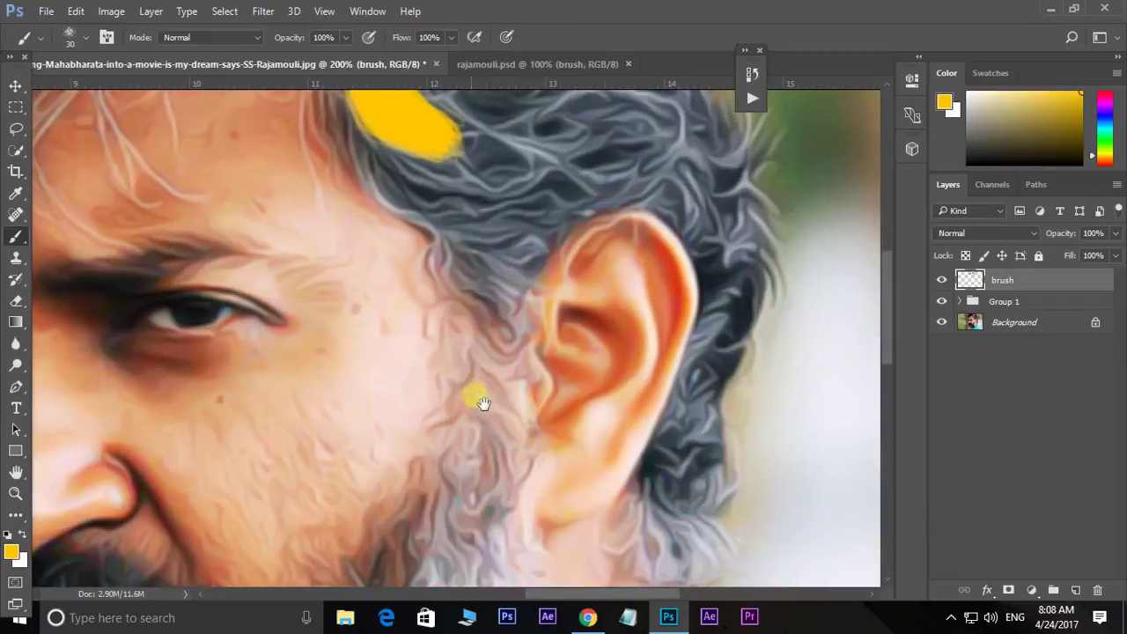
# Set the foreground colour to dark teal (045570) and return to the Brush tool.
pyautogui.click(19, 556)
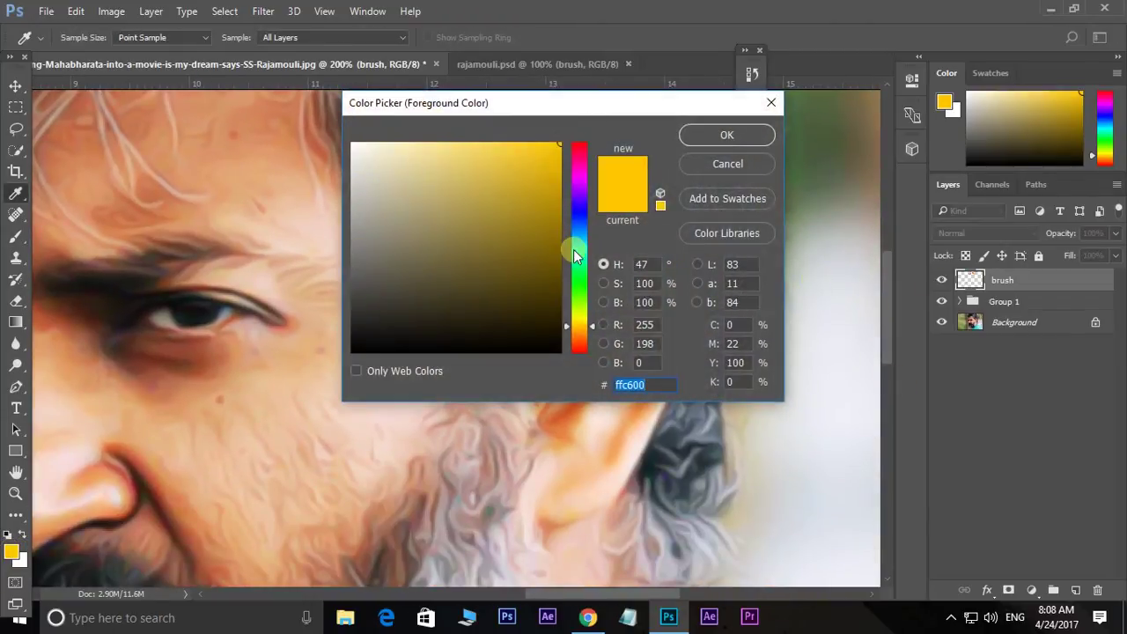
pyautogui.moveTo(578, 262)
pyautogui.mouseDown()
pyautogui.moveTo(578, 232)
pyautogui.moveTo(580, 244)
pyautogui.mouseUp()
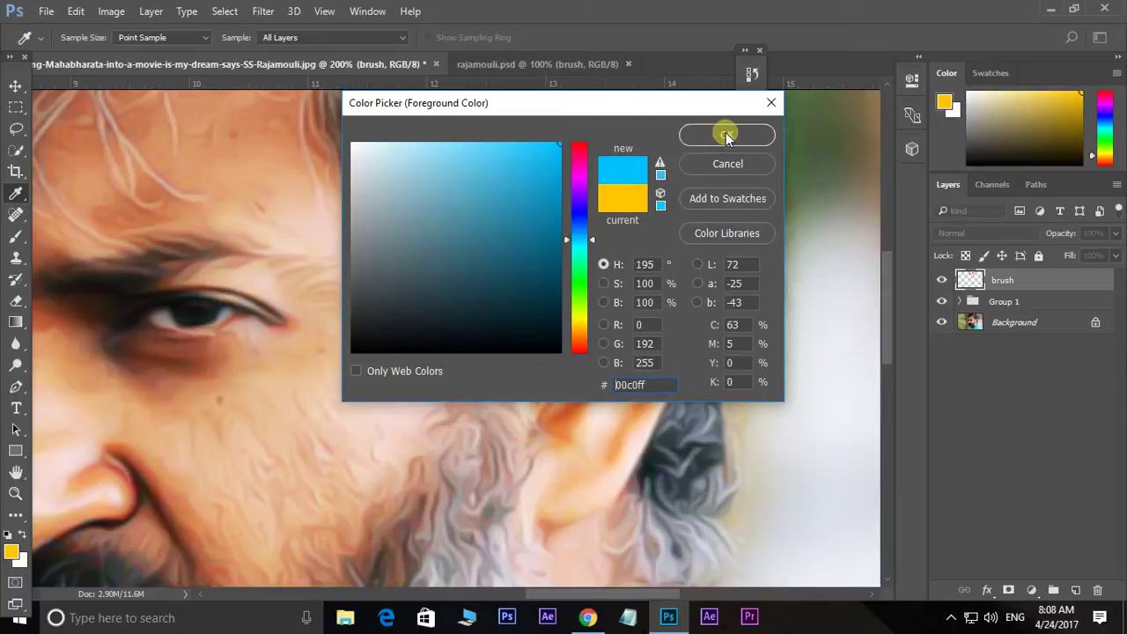
pyautogui.click(554, 261)
pyautogui.click(725, 135)
pyautogui.press('b')
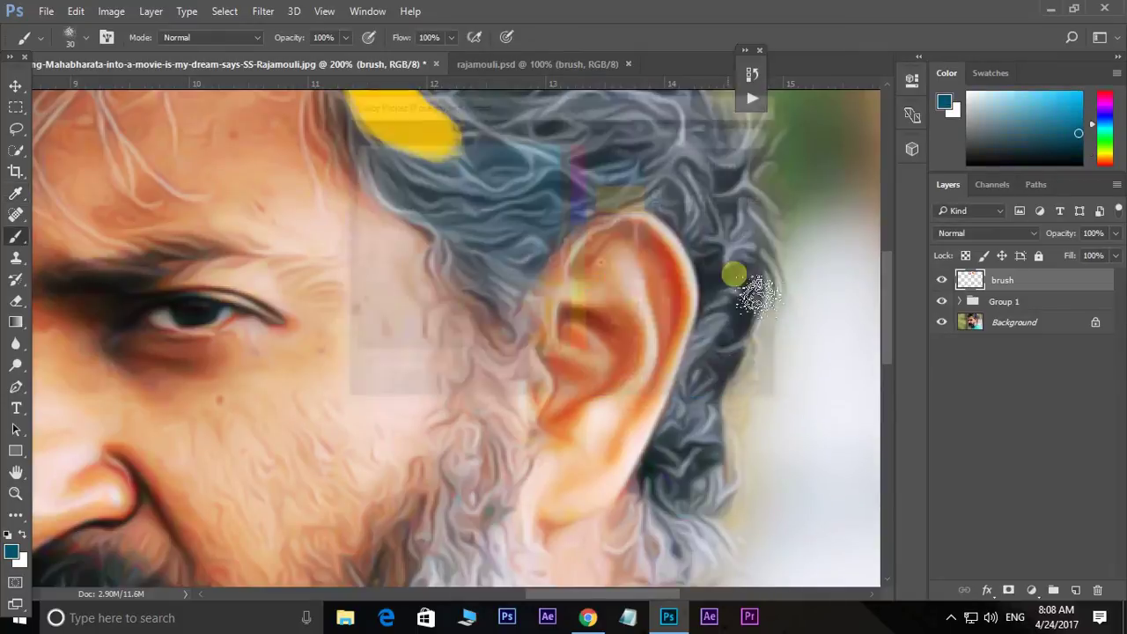
# Paint teal strokes in the hair below and above the ear.
pyautogui.moveTo(730, 264); pyautogui.dragTo(604, 238)
pyautogui.moveTo(546, 429); pyautogui.dragTo(569, 456)
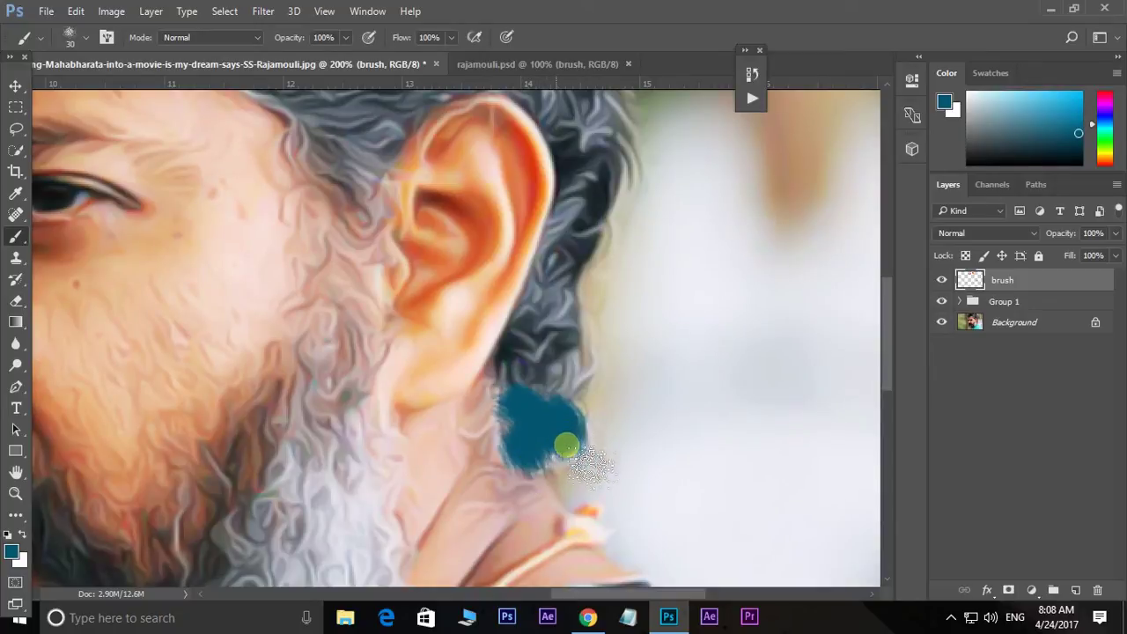
pyautogui.moveTo(619, 256); pyautogui.dragTo(566, 524)
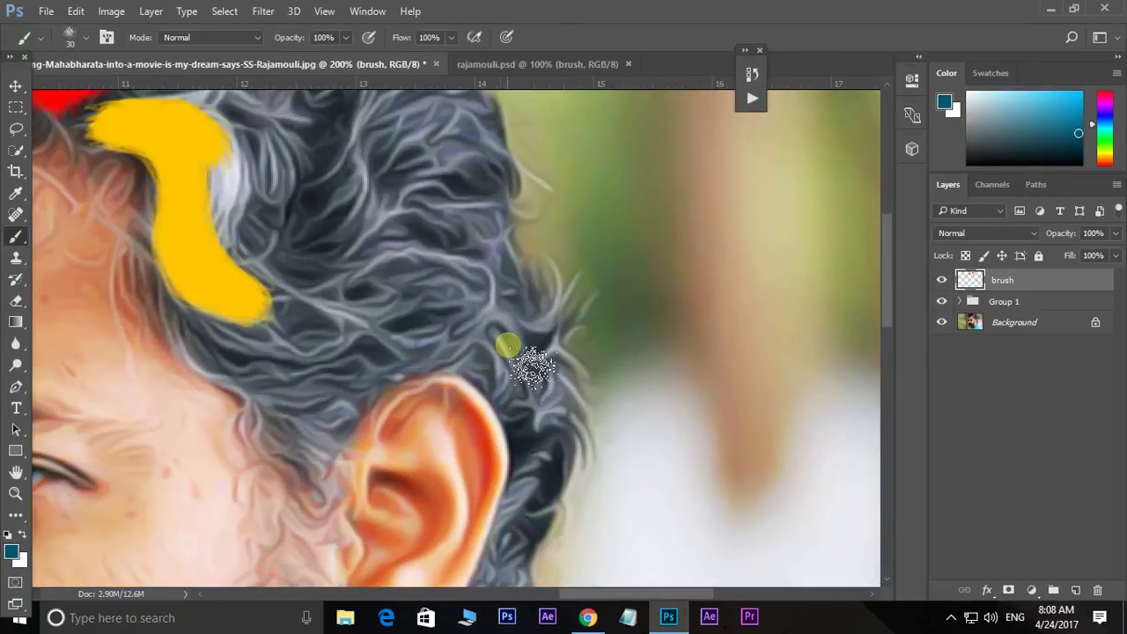
pyautogui.moveTo(527, 369)
pyautogui.mouseDown()
pyautogui.moveTo(552, 291)
pyautogui.moveTo(541, 360)
pyautogui.moveTo(576, 411)
pyautogui.mouseUp()
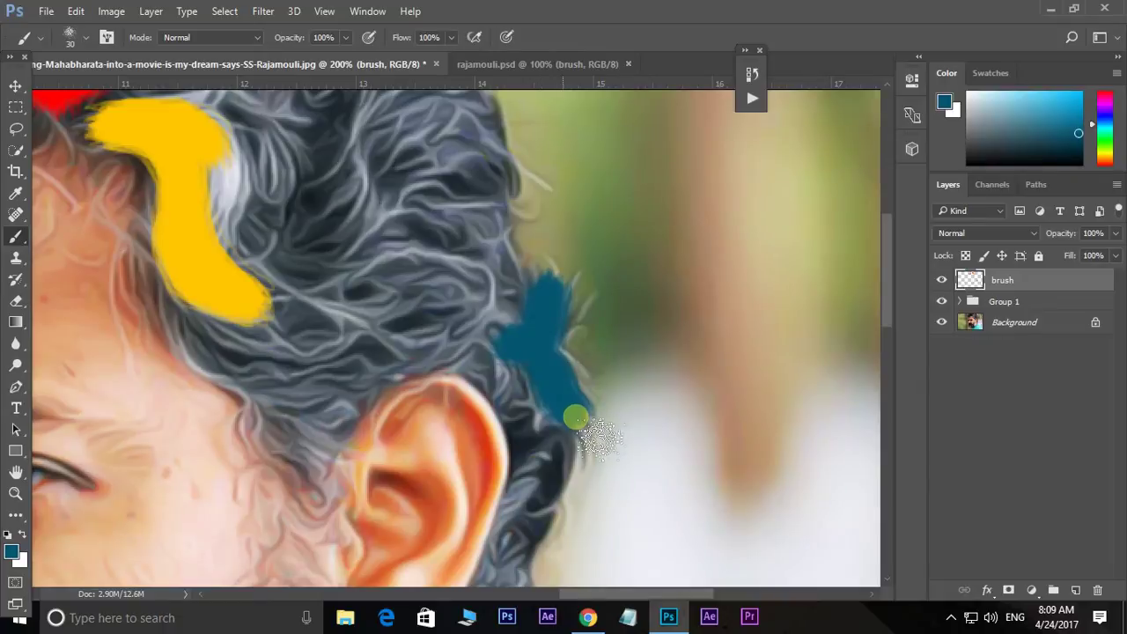
pyautogui.moveTo(512, 270); pyautogui.dragTo(556, 423)
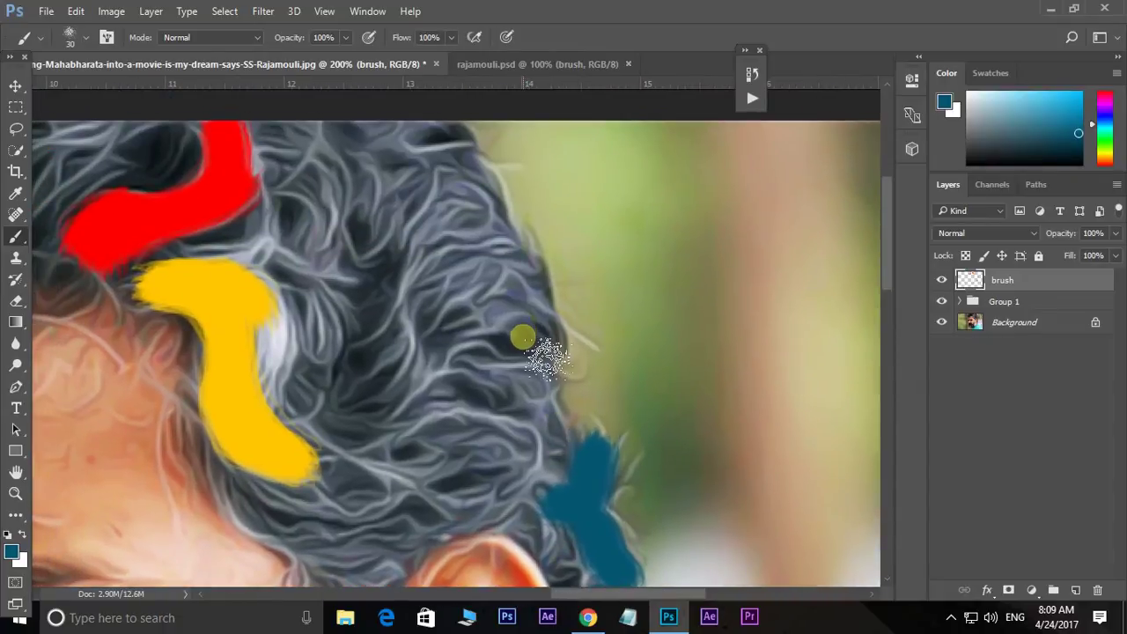
# With a smaller brush, add short teal strokes across and along the top of the hair.
pyautogui.press('[')
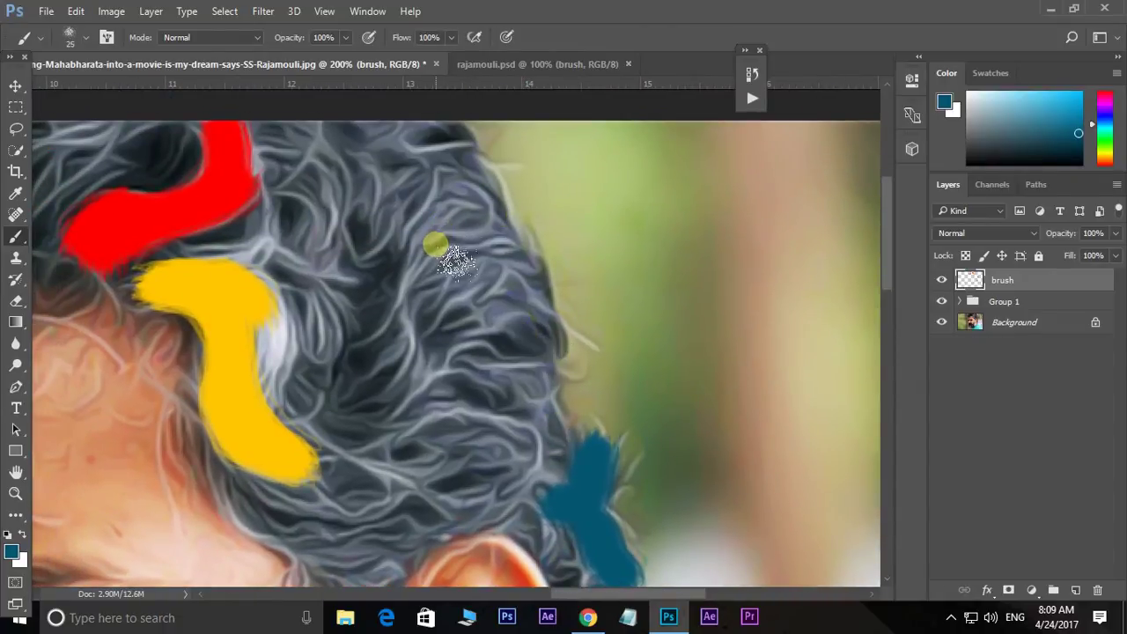
pyautogui.moveTo(435, 245)
pyautogui.mouseDown()
pyautogui.moveTo(494, 208)
pyautogui.moveTo(499, 325)
pyautogui.mouseUp()
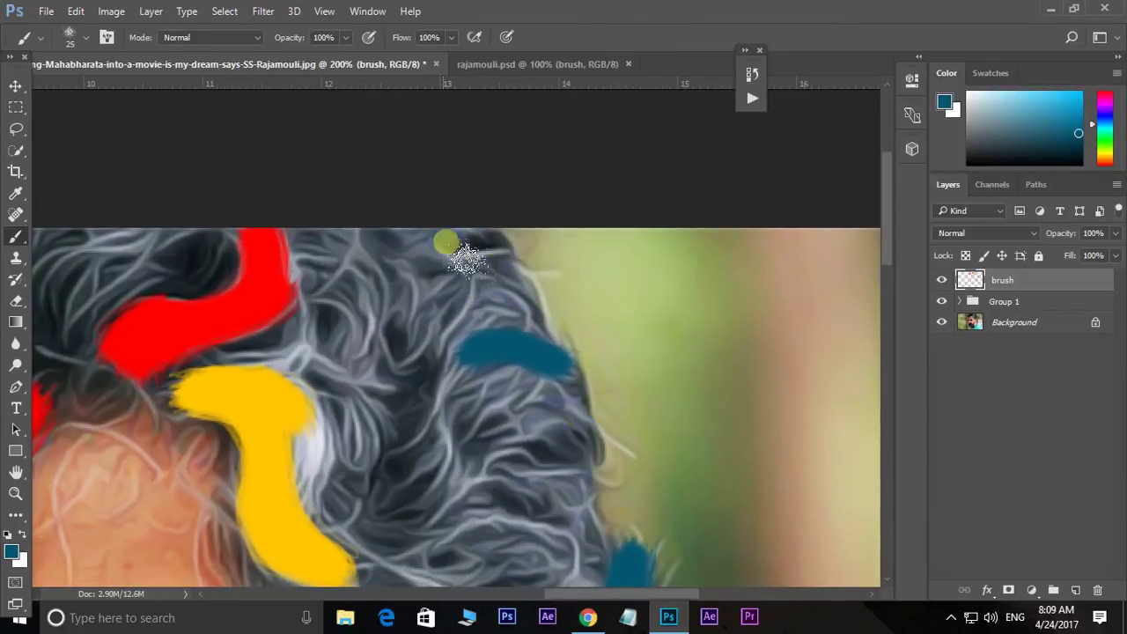
pyautogui.moveTo(446, 242); pyautogui.dragTo(500, 257)
pyautogui.moveTo(510, 446)
pyautogui.mouseDown()
pyautogui.moveTo(385, 385)
pyautogui.moveTo(442, 355)
pyautogui.moveTo(485, 232)
pyautogui.moveTo(388, 317)
pyautogui.mouseUp()
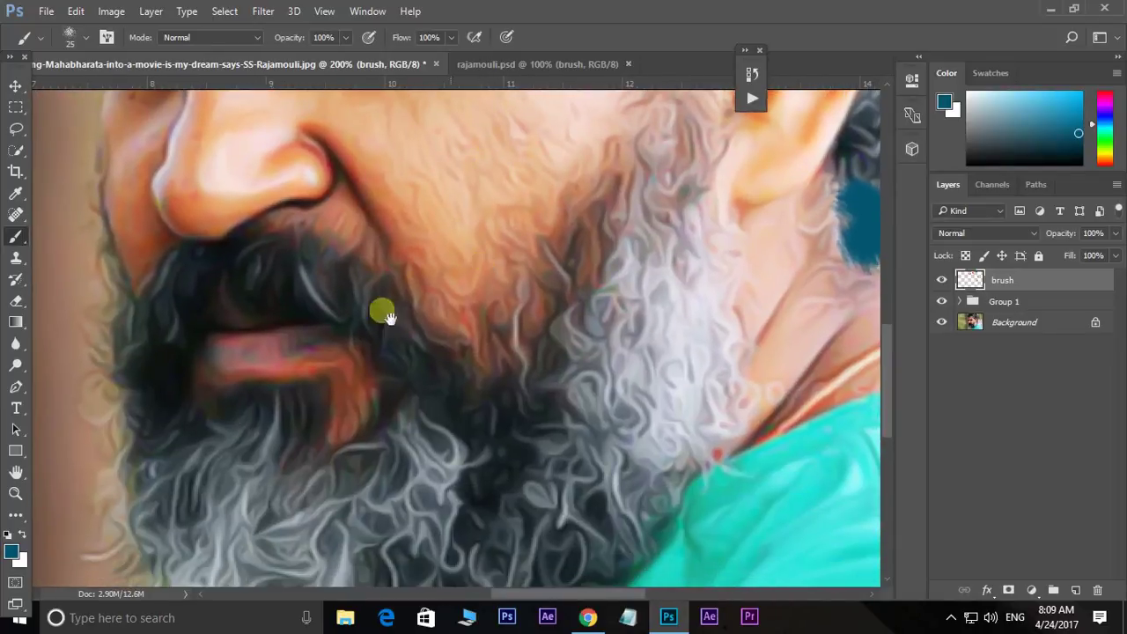
# Sample the golden yellow from the existing hair stroke as the paint colour.
pyautogui.click(12, 553)
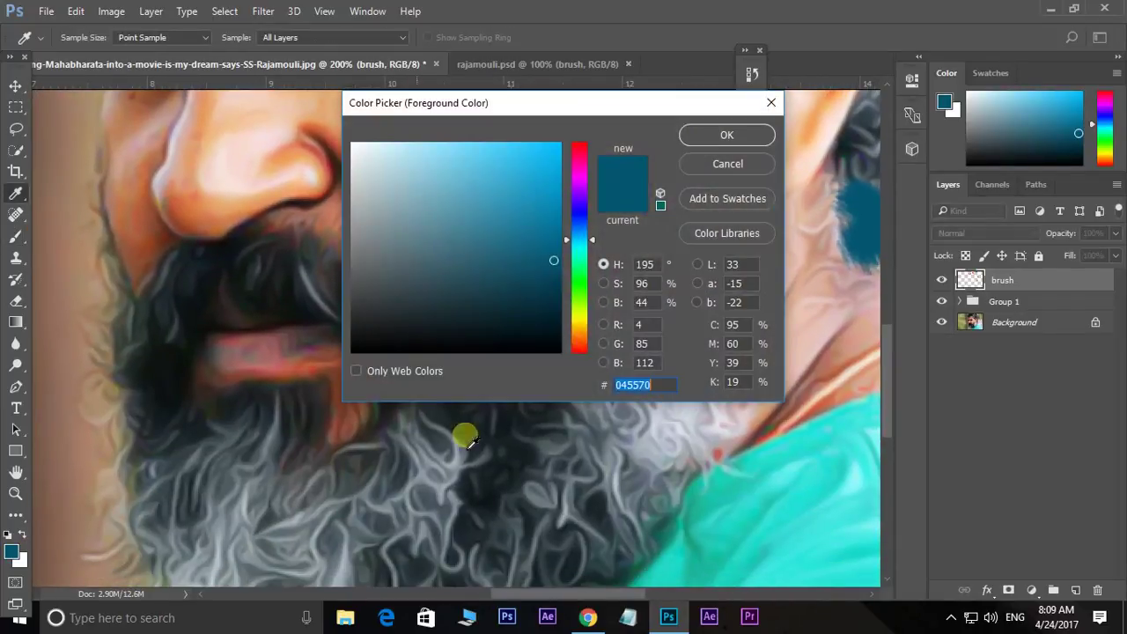
pyautogui.click(583, 318)
pyautogui.click(714, 176)
pyautogui.moveTo(675, 196)
pyautogui.mouseDown()
pyautogui.moveTo(604, 471)
pyautogui.moveTo(613, 544)
pyautogui.mouseUp()
pyautogui.click(12, 553)
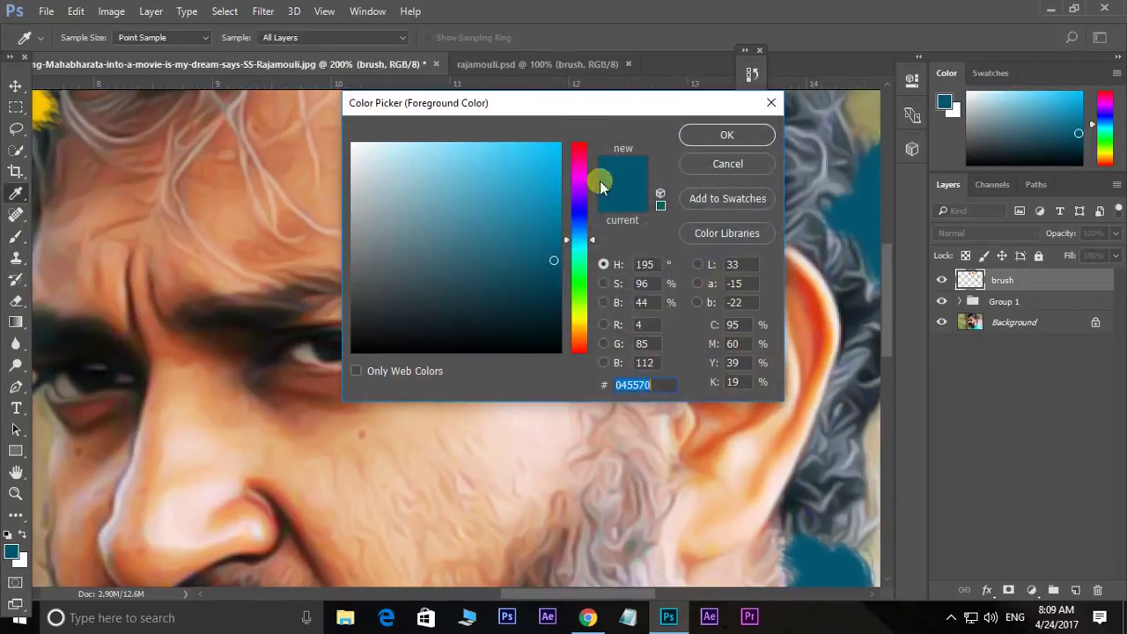
pyautogui.moveTo(599, 115); pyautogui.dragTo(578, 272)
pyautogui.click(546, 161)
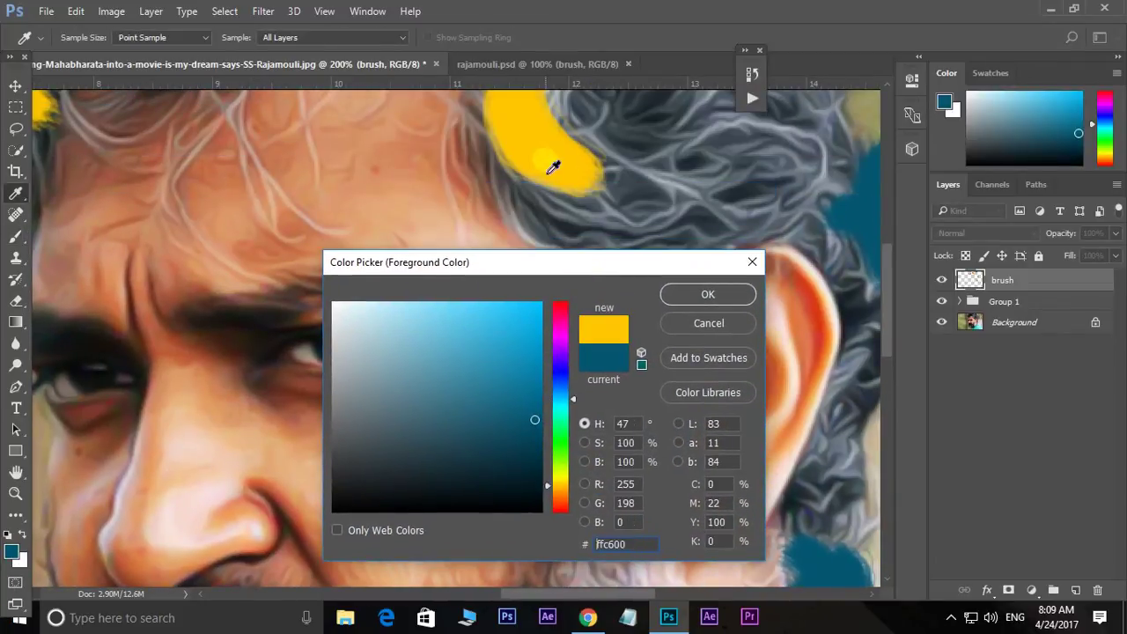
pyautogui.click(700, 294)
# Paint yellow strokes over the beard, filling in the V shape.
pyautogui.scroll(-3, 604, 234)
pyautogui.scroll(-3, 478, 390)
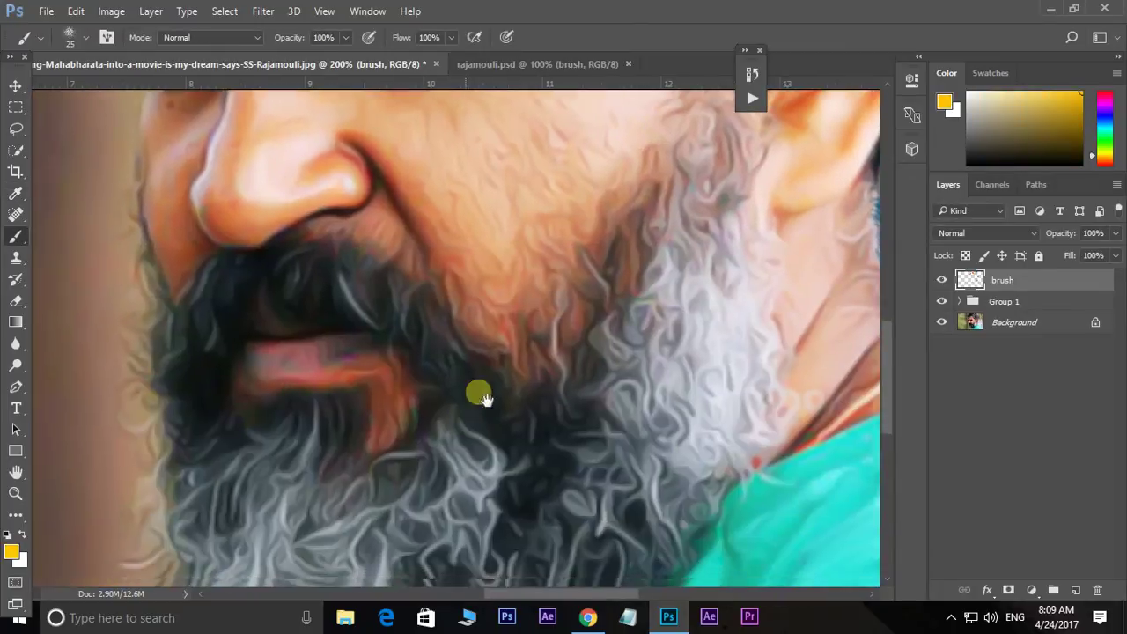
pyautogui.scroll(-3, 432, 303)
pyautogui.moveTo(392, 264)
pyautogui.mouseDown()
pyautogui.moveTo(325, 377)
pyautogui.moveTo(287, 391)
pyautogui.moveTo(326, 445)
pyautogui.moveTo(432, 384)
pyautogui.mouseUp()
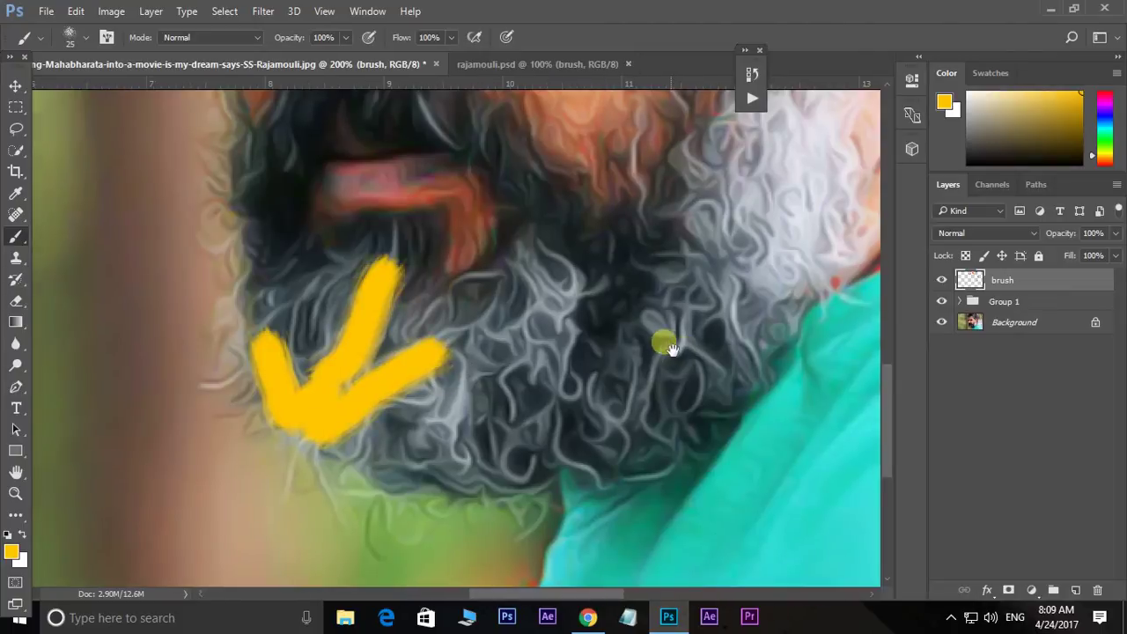
pyautogui.hscroll(2, 616, 322)
pyautogui.moveTo(467, 242)
pyautogui.mouseDown()
pyautogui.moveTo(517, 340)
pyautogui.moveTo(516, 390)
pyautogui.moveTo(498, 347)
pyautogui.moveTo(480, 370)
pyautogui.mouseUp()
pyautogui.moveTo(352, 377)
pyautogui.mouseDown()
pyautogui.moveTo(377, 327)
pyautogui.moveTo(352, 370)
pyautogui.mouseUp()
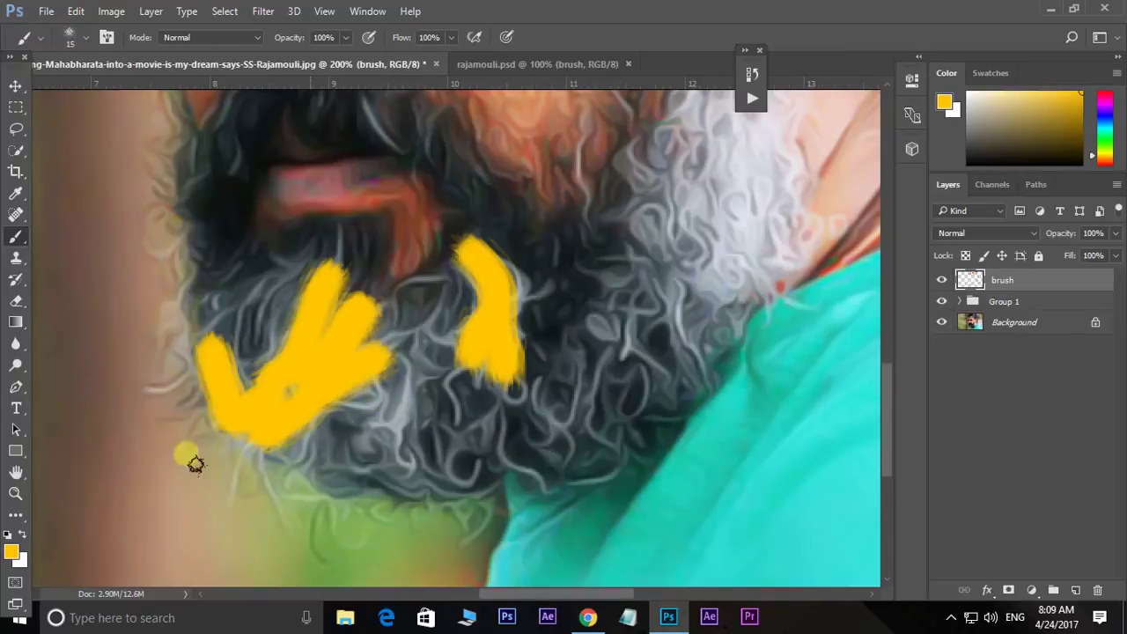
# Add a long yellow stroke down the side of the beard, then scroll up to the hair.
pyautogui.scroll(2, 632, 260)
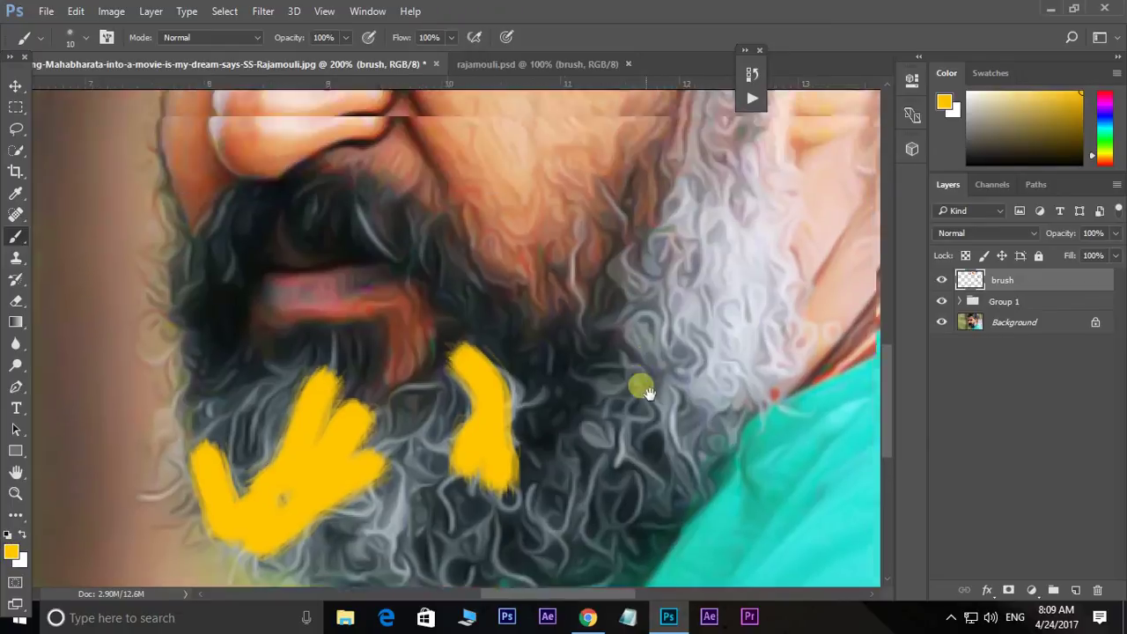
pyautogui.scroll(1, 642, 382)
pyautogui.scroll(1, 654, 353)
pyautogui.moveTo(701, 307); pyautogui.dragTo(611, 259)
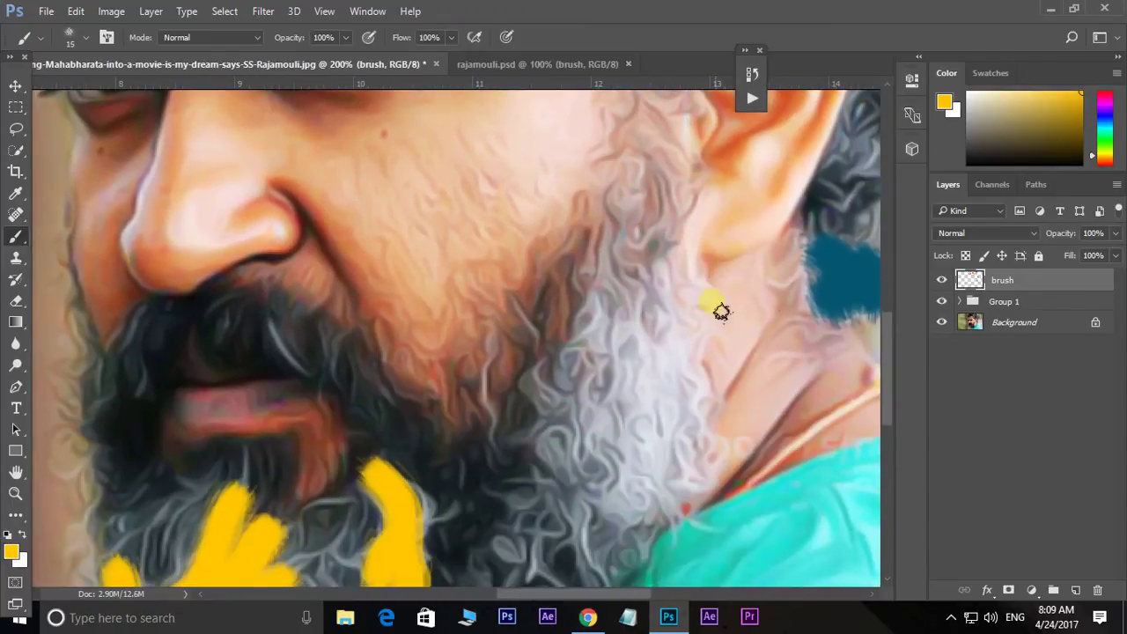
pyautogui.moveTo(674, 242)
pyautogui.mouseDown()
pyautogui.moveTo(692, 459)
pyautogui.moveTo(704, 428)
pyautogui.moveTo(617, 414)
pyautogui.moveTo(659, 322)
pyautogui.moveTo(749, 471)
pyautogui.mouseUp()
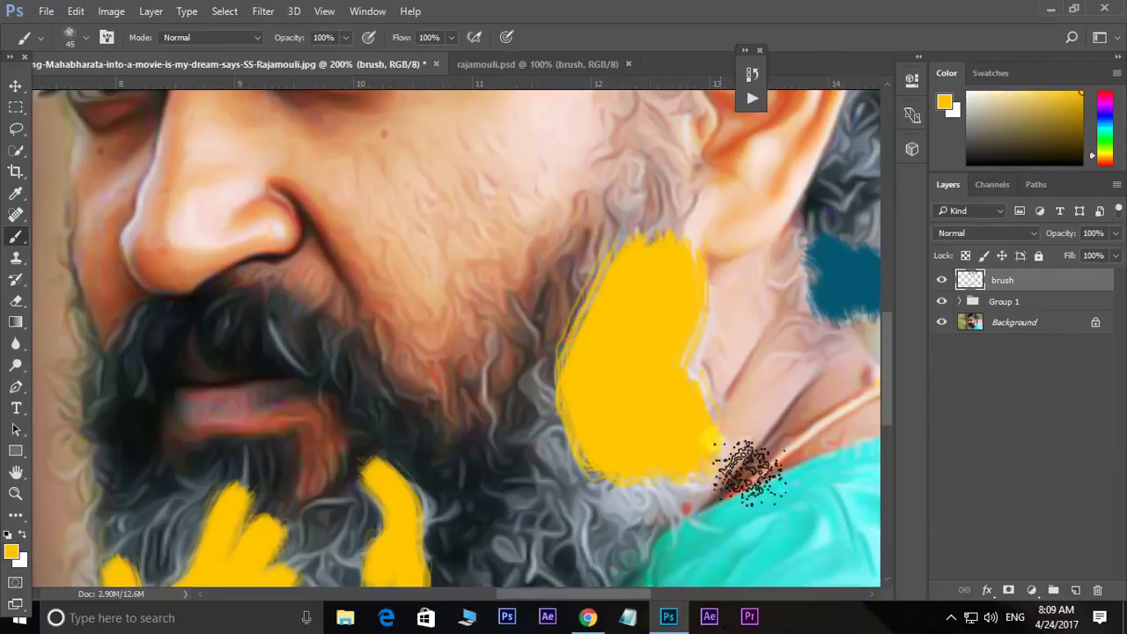
pyautogui.scroll(3, 510, 370)
pyautogui.scroll(8, 564, 388)
pyautogui.scroll(4, 554, 343)
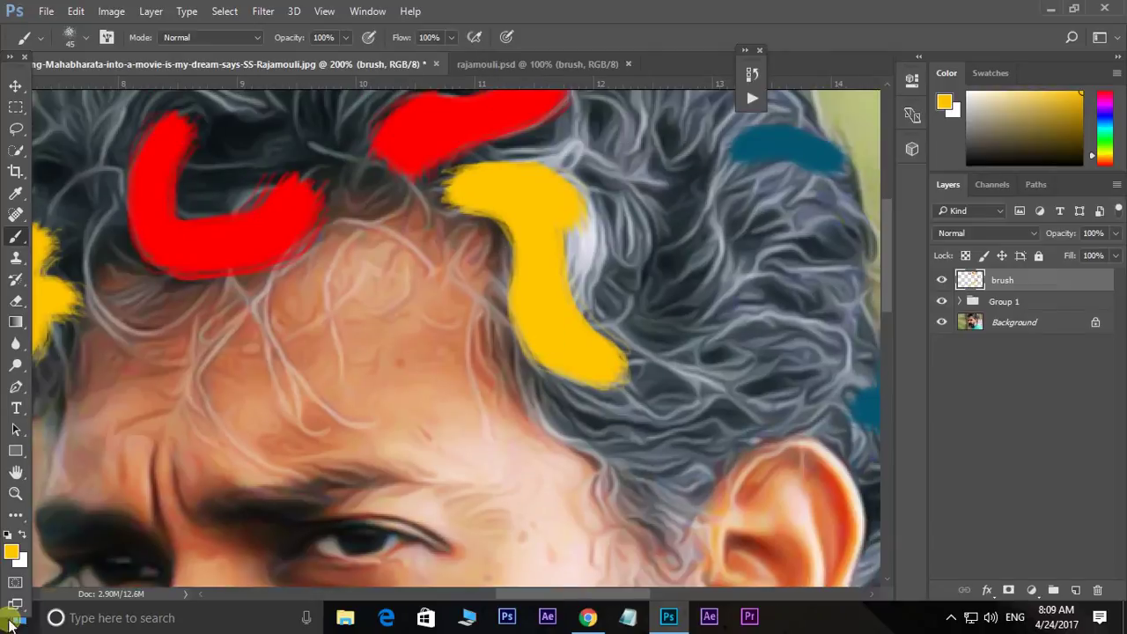
# Sample the dark blue from the hair patch as the paint colour.
pyautogui.click(11, 551)
pyautogui.click(797, 148)
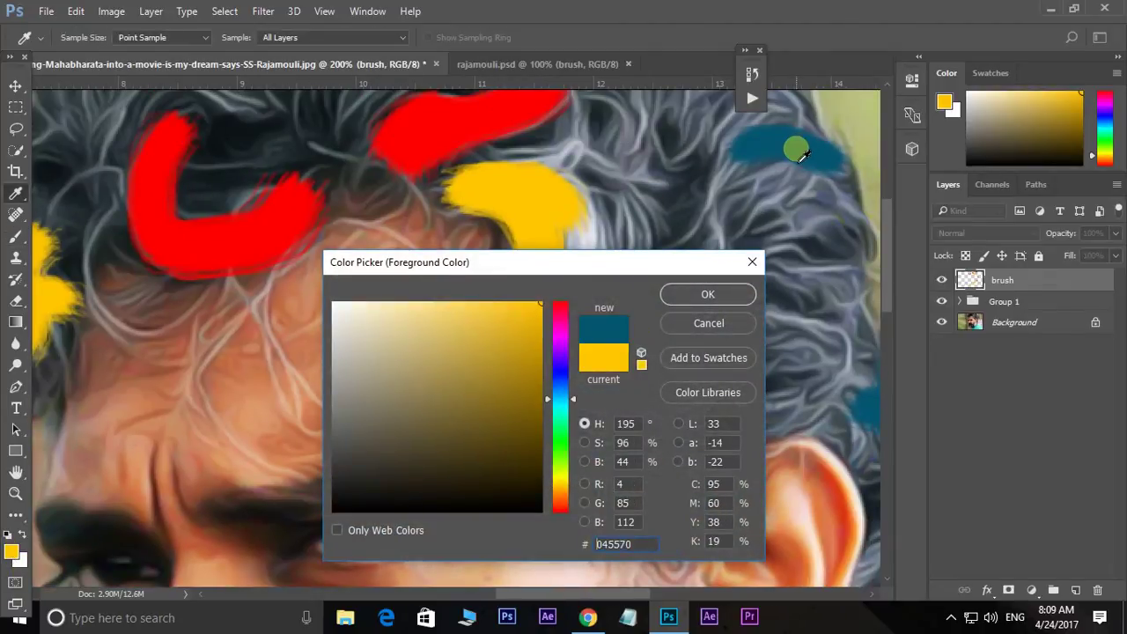
pyautogui.click(700, 296)
# Paint a blue dab and short vertical blue stroke in the beard with a smaller brush (size 25).
pyautogui.scroll(-2, 616, 415)
pyautogui.scroll(-4, 649, 118)
pyautogui.scroll(-4, 558, 45)
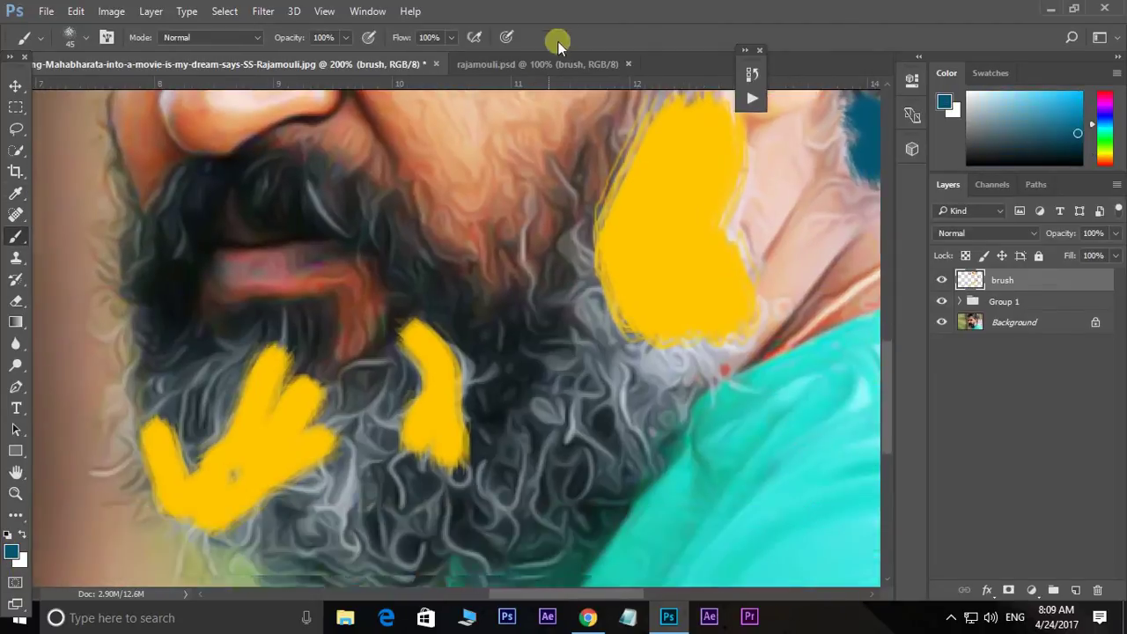
pyautogui.scroll(-1, 489, 348)
pyautogui.scroll(-1, 491, 350)
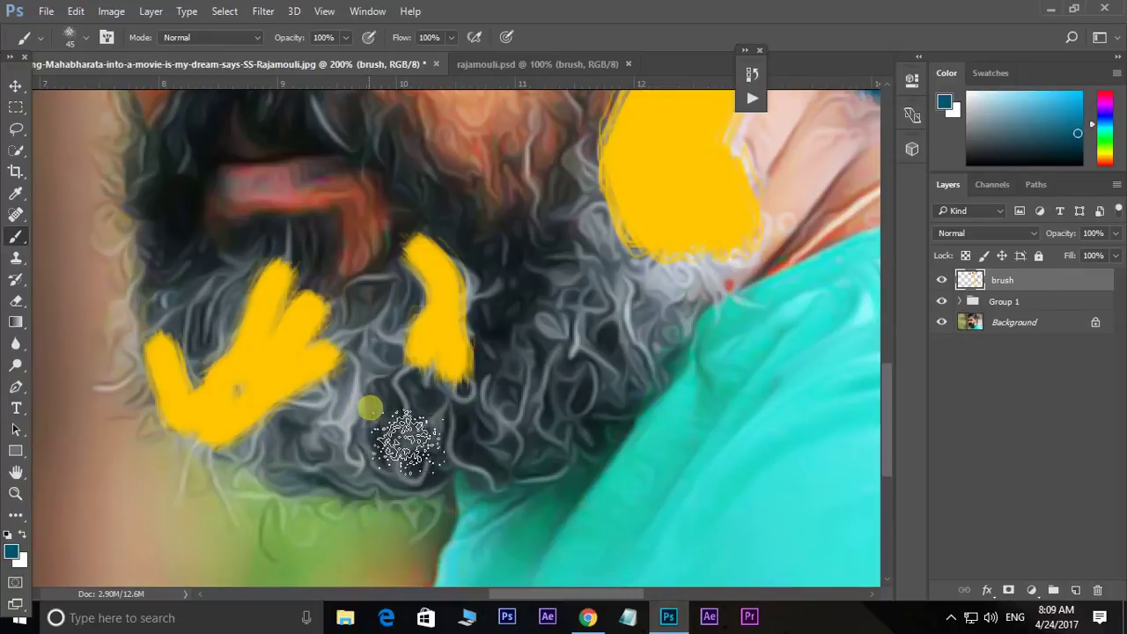
pyautogui.press('[')
pyautogui.press('[')
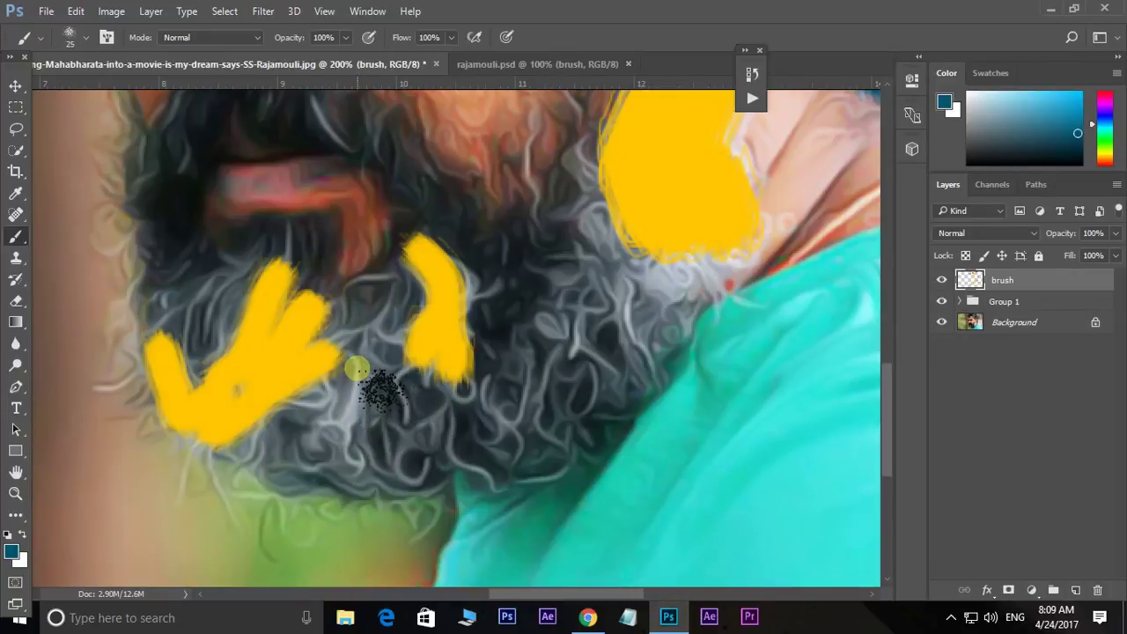
pyautogui.click(354, 370)
pyautogui.moveTo(370, 412); pyautogui.dragTo(351, 436)
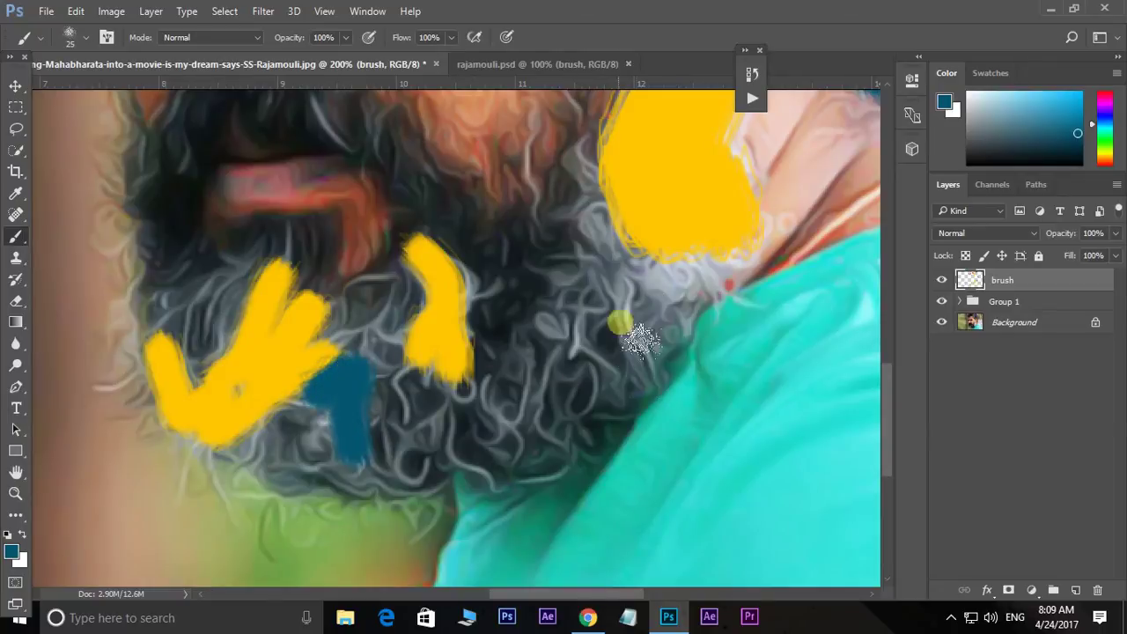
# Sample the red from the hair stroke as the paint colour.
pyautogui.moveTo(664, 251)
pyautogui.mouseDown()
pyautogui.moveTo(551, 352)
pyautogui.moveTo(573, 397)
pyautogui.mouseUp()
pyautogui.moveTo(601, 302); pyautogui.dragTo(660, 234)
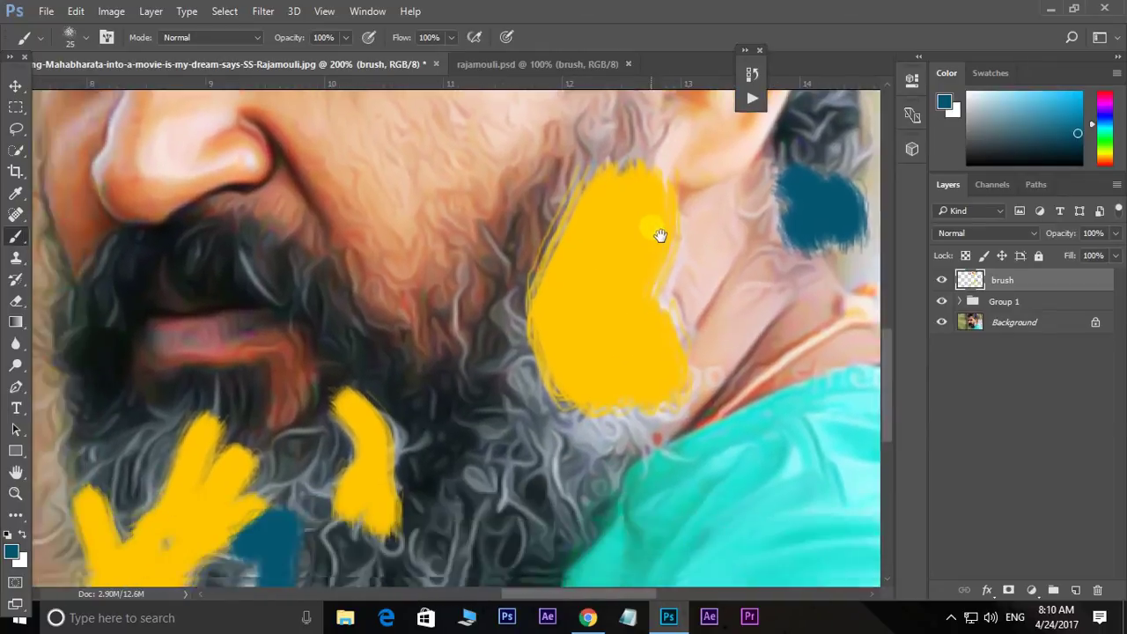
pyautogui.moveTo(492, 88)
pyautogui.mouseDown()
pyautogui.moveTo(539, 242)
pyautogui.moveTo(511, 302)
pyautogui.mouseUp()
pyautogui.moveTo(477, 155); pyautogui.dragTo(451, 405)
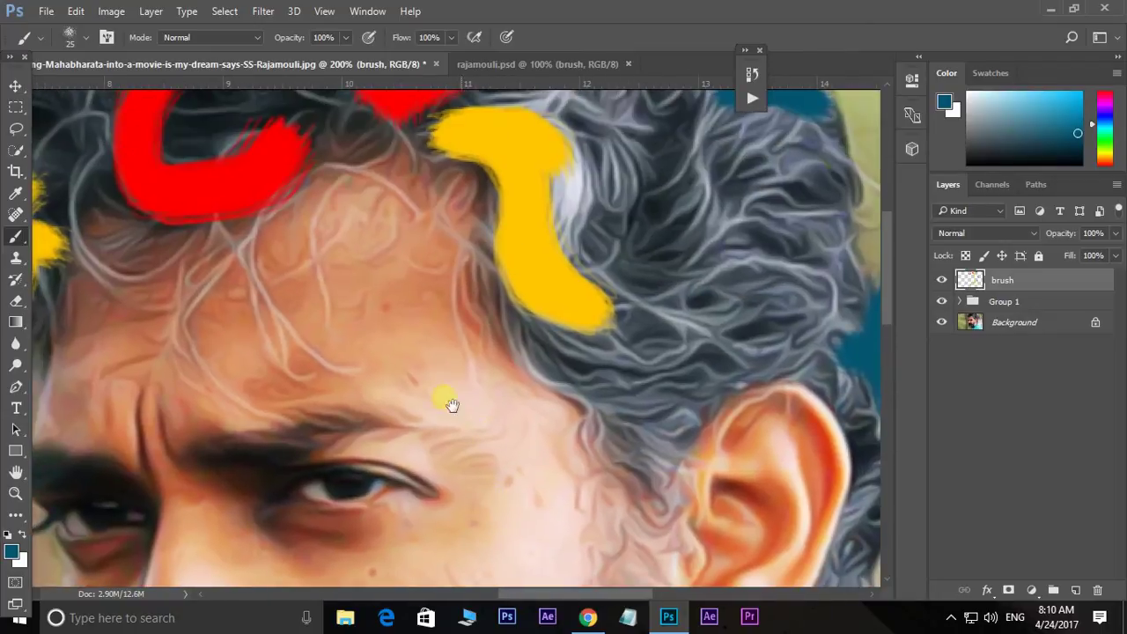
pyautogui.click(11, 553)
pyautogui.click(168, 187)
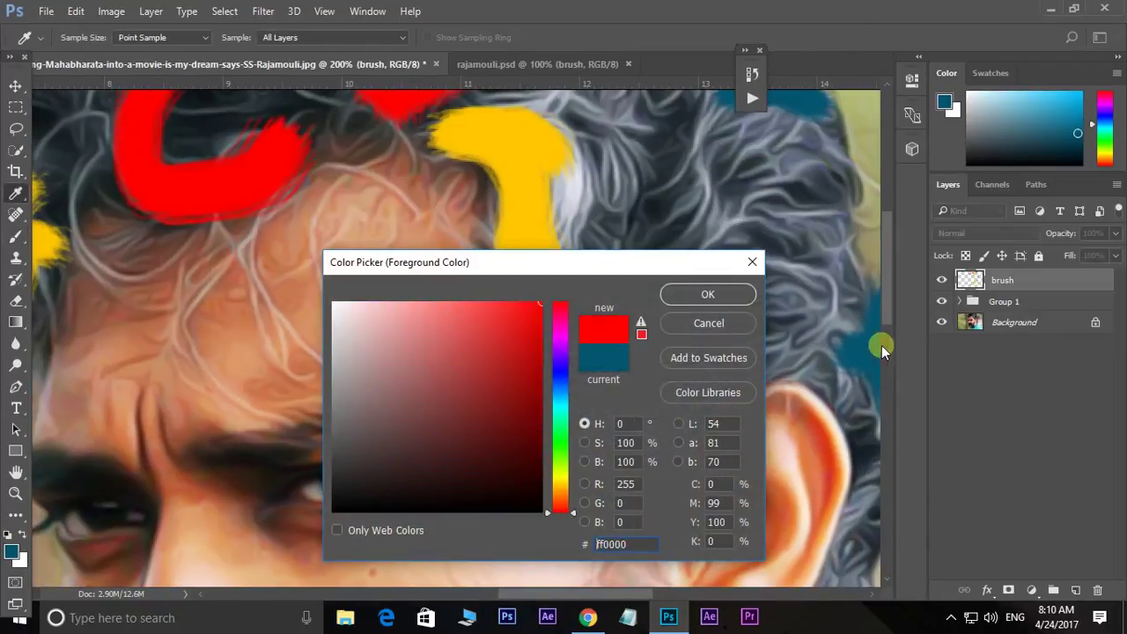
pyautogui.click(707, 294)
# Paint a curved red stroke along the jawline, then view the whole face.
pyautogui.moveTo(712, 415)
pyautogui.mouseDown()
pyautogui.moveTo(554, 457)
pyautogui.moveTo(549, 171)
pyautogui.mouseUp()
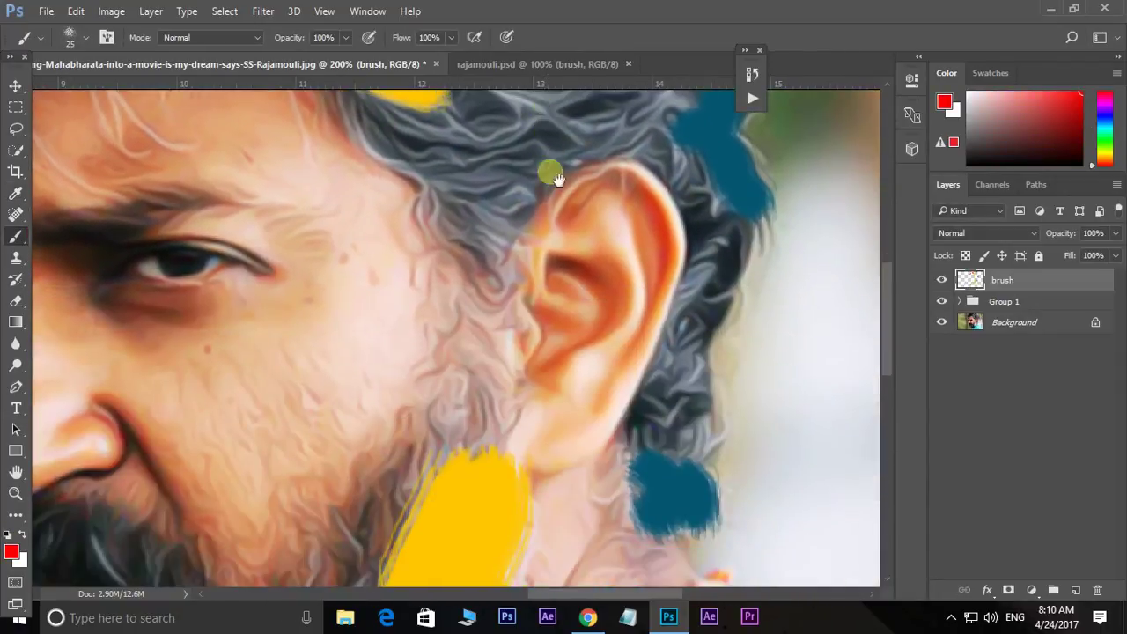
pyautogui.moveTo(561, 549); pyautogui.dragTo(614, 452)
pyautogui.moveTo(518, 450); pyautogui.dragTo(575, 283)
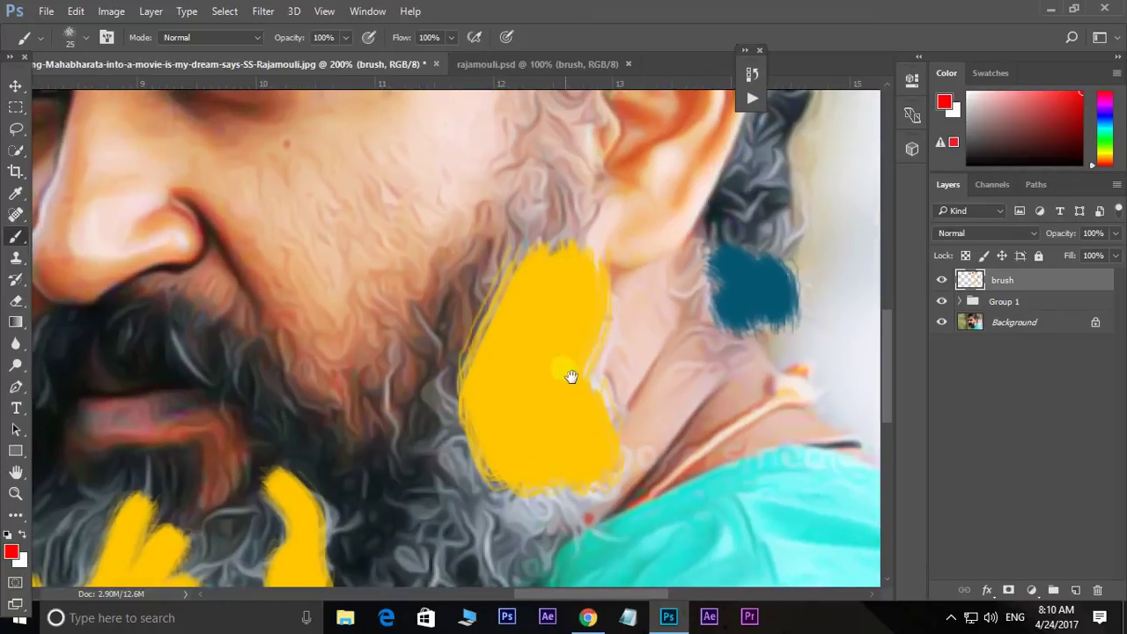
pyautogui.moveTo(502, 599); pyautogui.dragTo(489, 412)
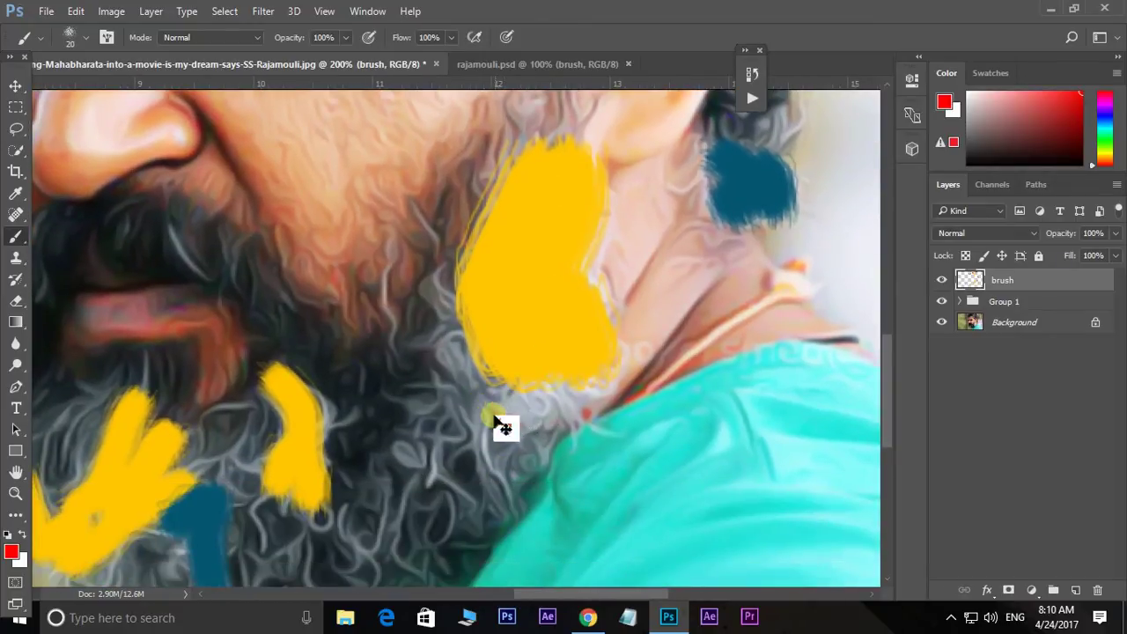
pyautogui.moveTo(443, 465); pyautogui.dragTo(492, 344)
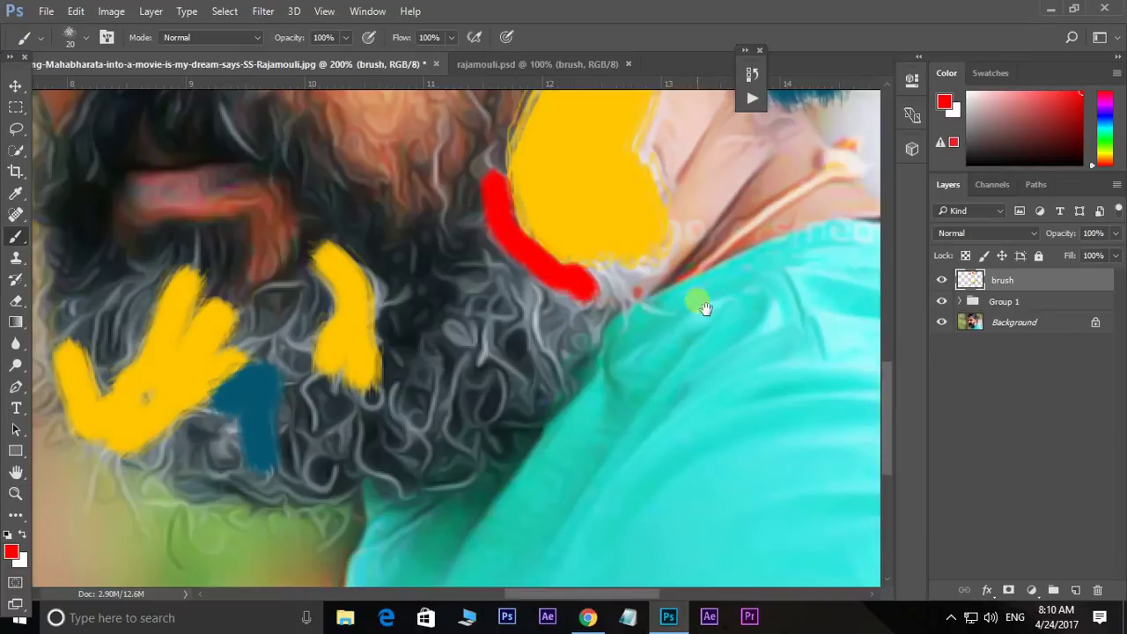
pyautogui.moveTo(704, 308); pyautogui.dragTo(716, 523)
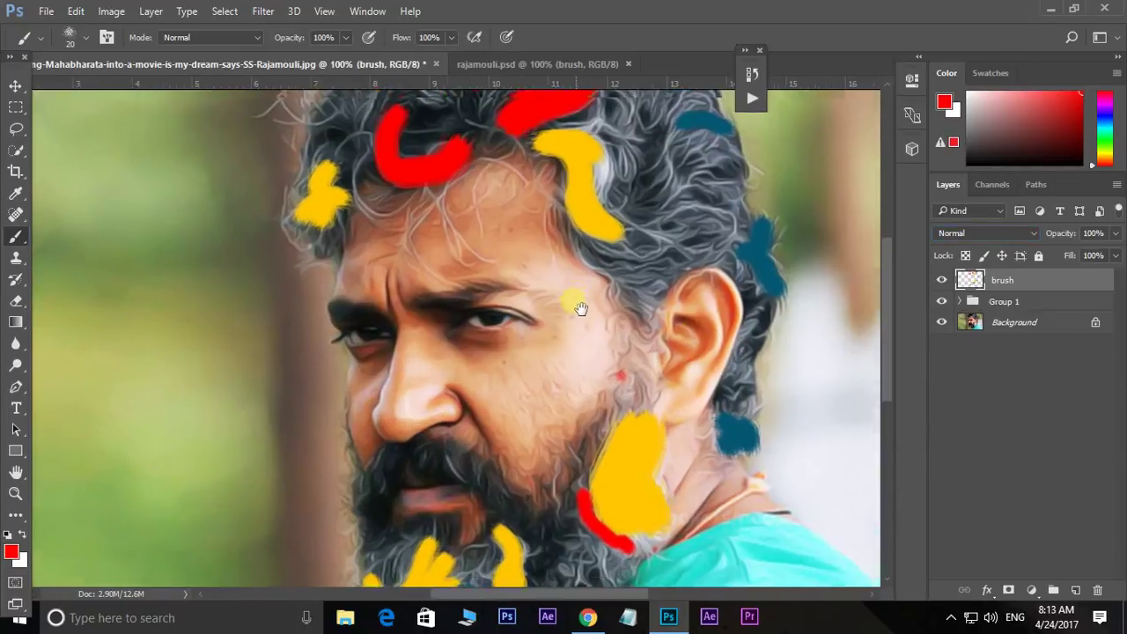
pyautogui.moveTo(715, 296); pyautogui.dragTo(551, 289)
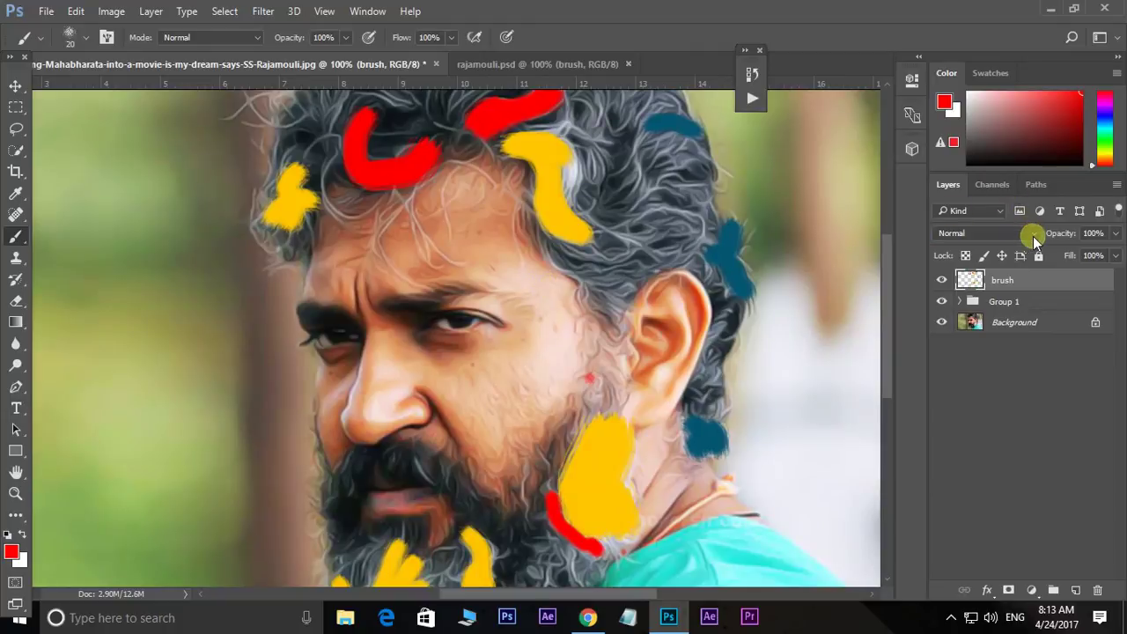
# Set the brush layer's blend mode to Overlay with 15% opacity.
pyautogui.click(1033, 234)
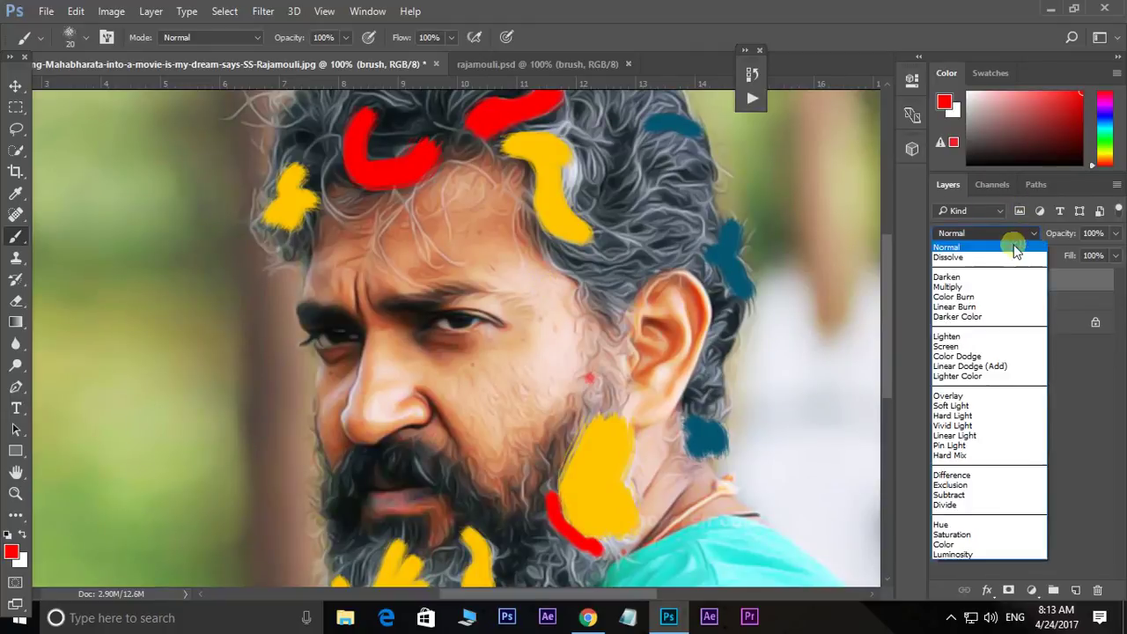
pyautogui.click(963, 397)
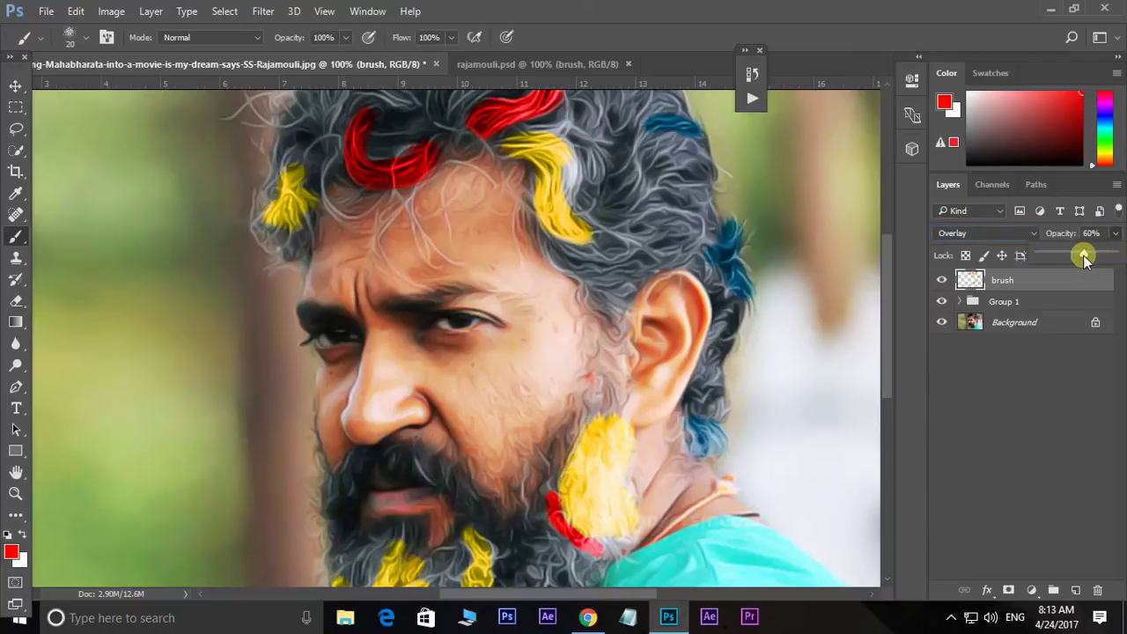
pyautogui.moveTo(1084, 257); pyautogui.dragTo(1080, 259)
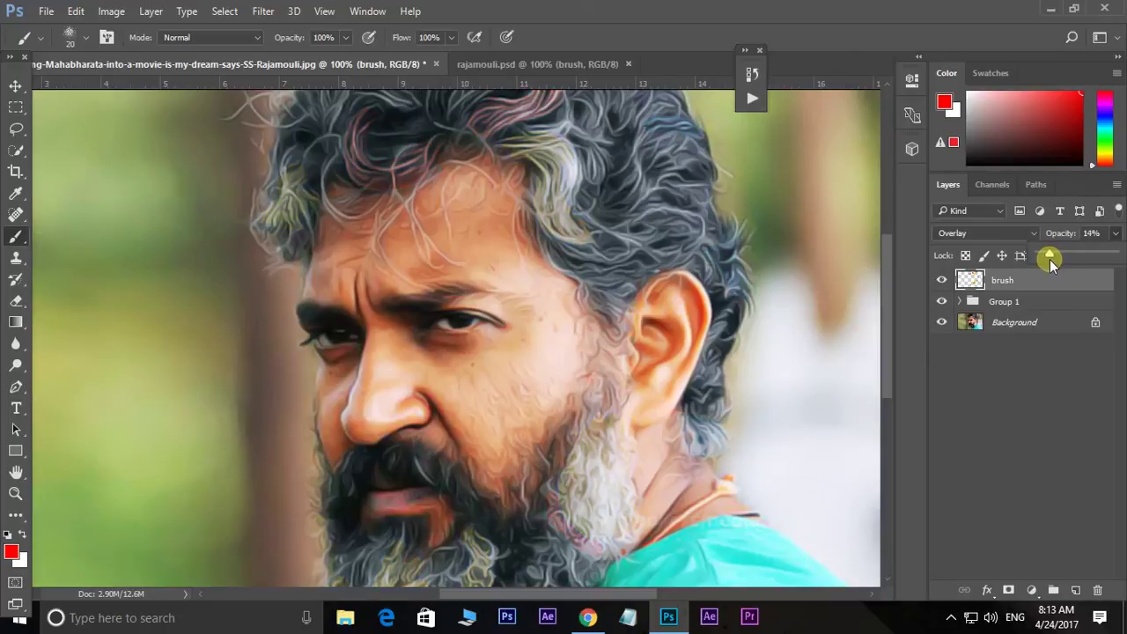
pyautogui.moveTo(1052, 259); pyautogui.dragTo(1052, 259)
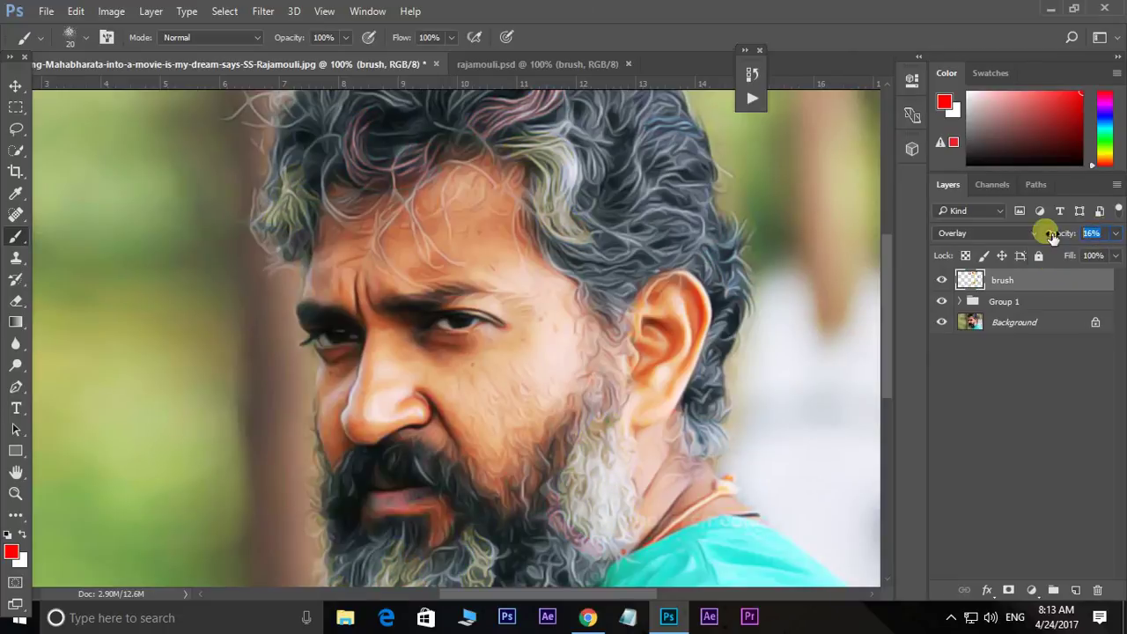
pyautogui.write('15')
pyautogui.press('Return')
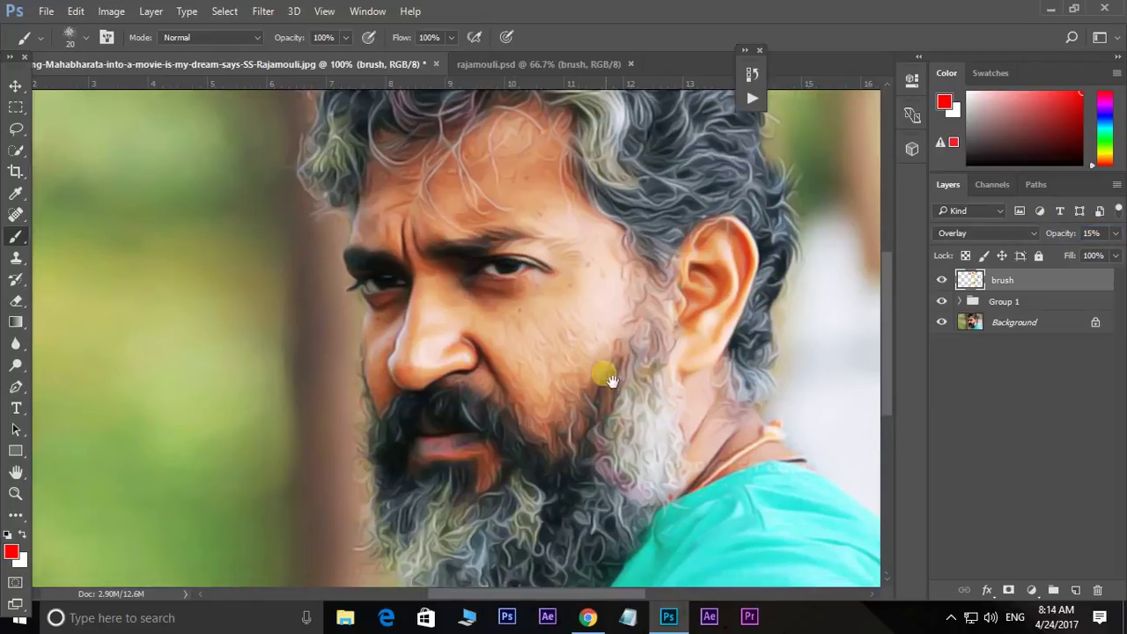
pyautogui.moveTo(601, 373)
pyautogui.mouseDown()
pyautogui.moveTo(584, 314)
pyautogui.moveTo(598, 391)
pyautogui.moveTo(562, 309)
pyautogui.mouseUp()
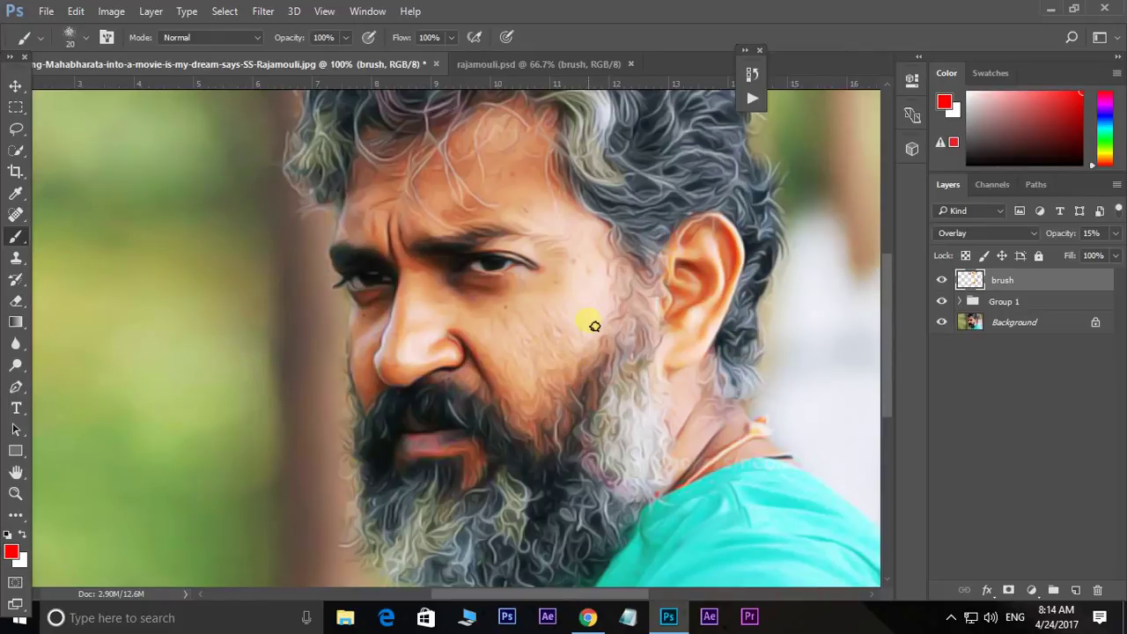
pyautogui.hotkey('ctrl', '+')
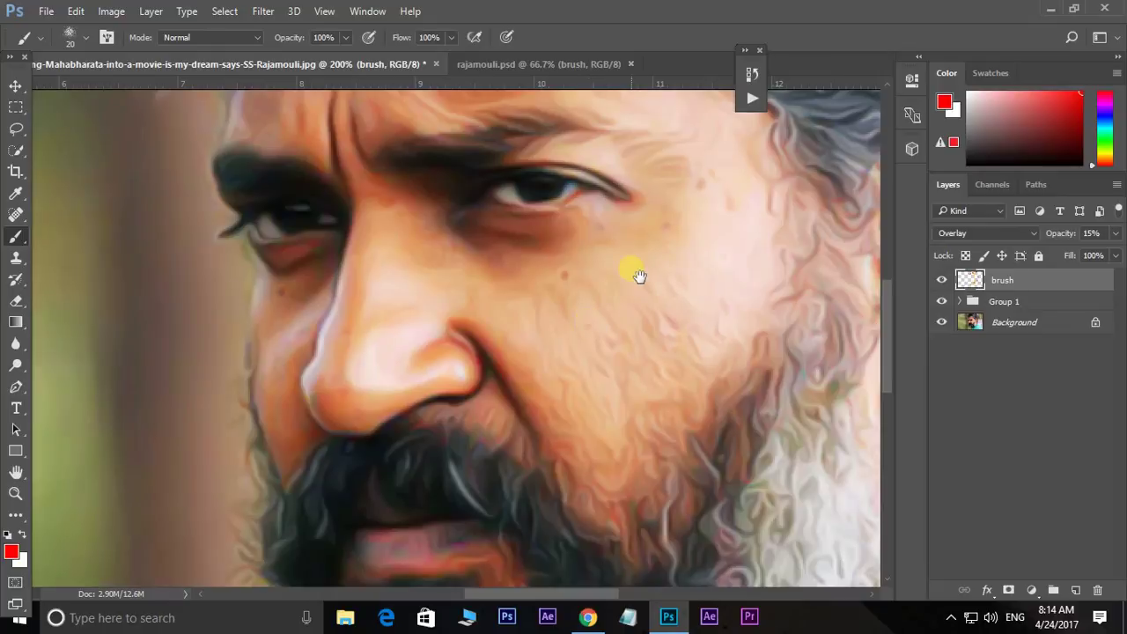
pyautogui.moveTo(640, 276)
pyautogui.mouseDown()
pyautogui.moveTo(604, 536)
pyautogui.moveTo(593, 289)
pyautogui.moveTo(586, 200)
pyautogui.moveTo(583, 372)
pyautogui.moveTo(574, 167)
pyautogui.moveTo(574, 282)
pyautogui.mouseUp()
pyautogui.hotkey('ctrl', '-')
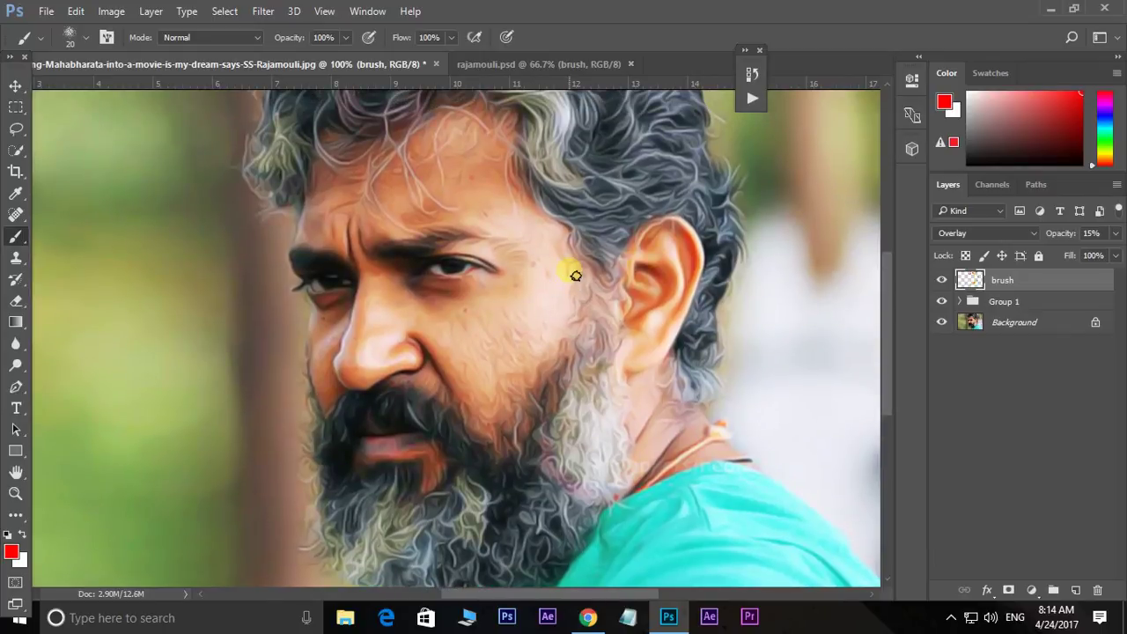